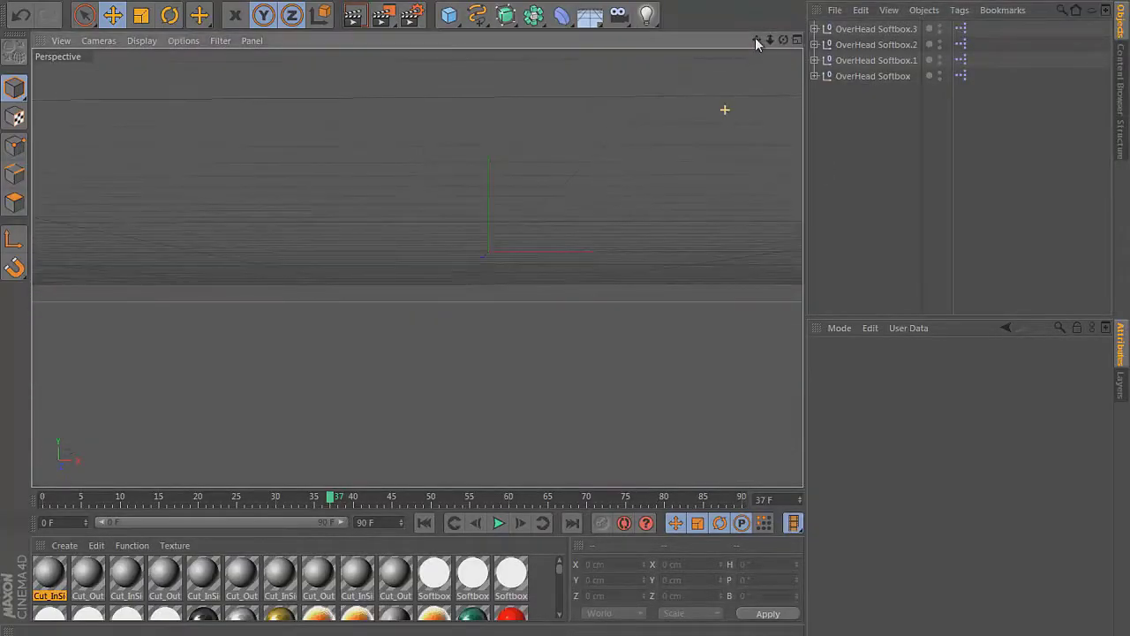
# Add a MoText object reading "Kloudy" with a depth of 75
pyautogui.moveTo(756, 39); pyautogui.dragTo(568, 305)
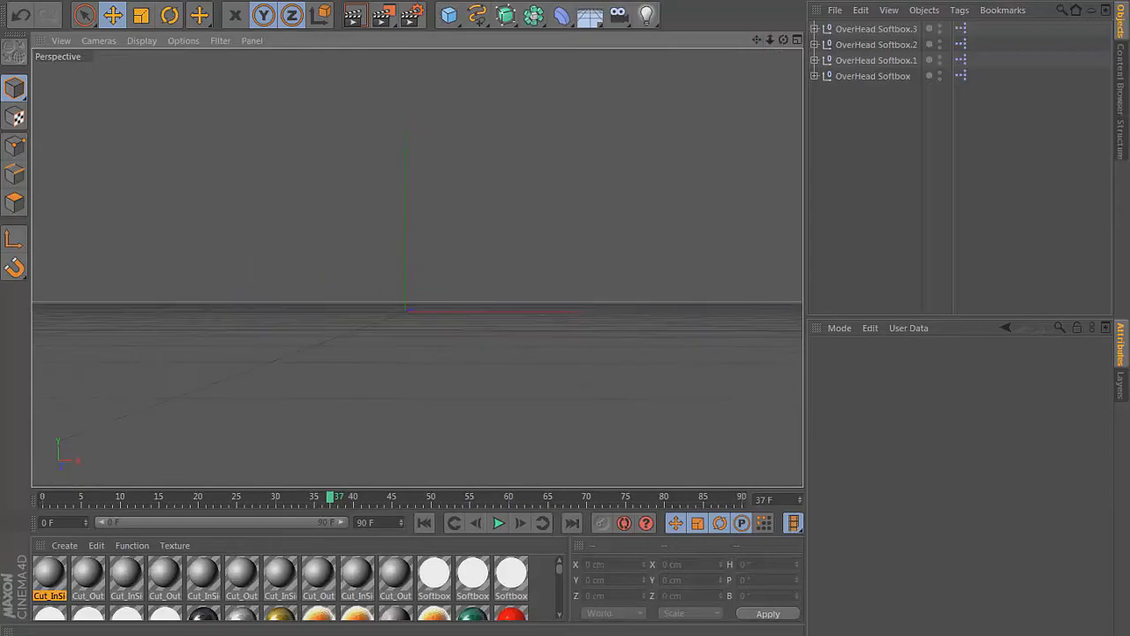
pyautogui.click(356, 3)
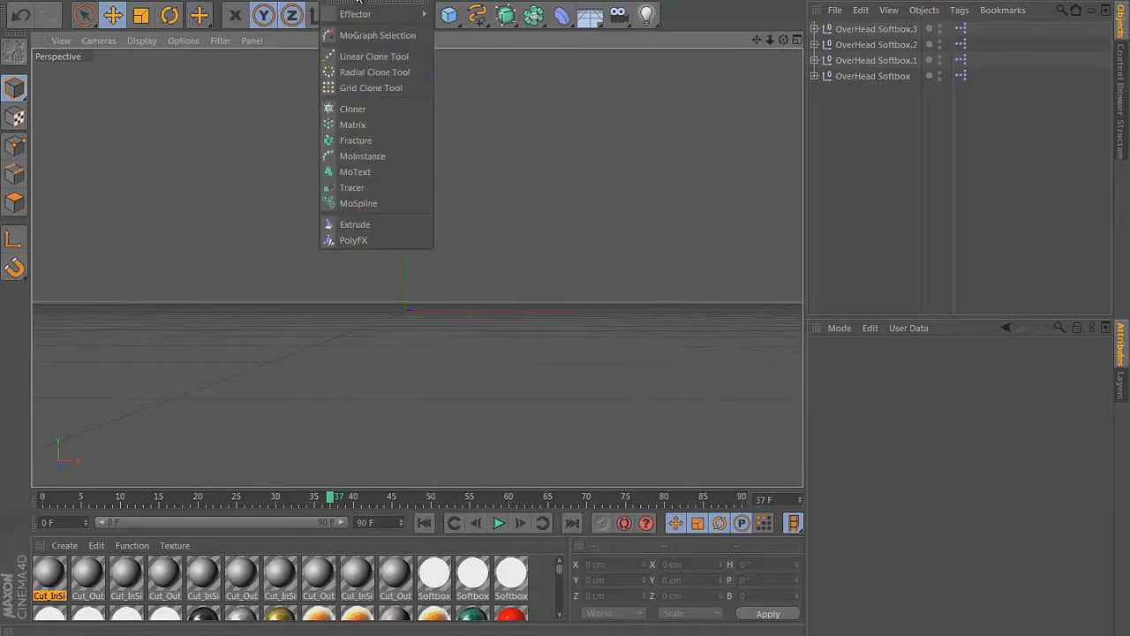
pyautogui.click(413, 173)
pyautogui.scroll(3, 736, 92)
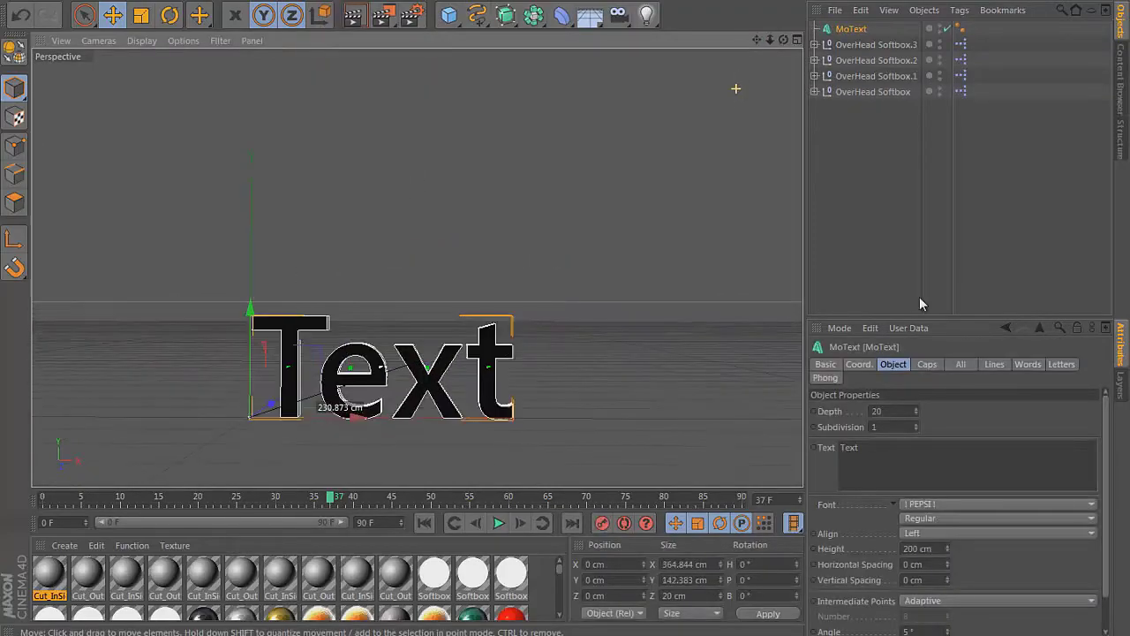
pyautogui.click(905, 444)
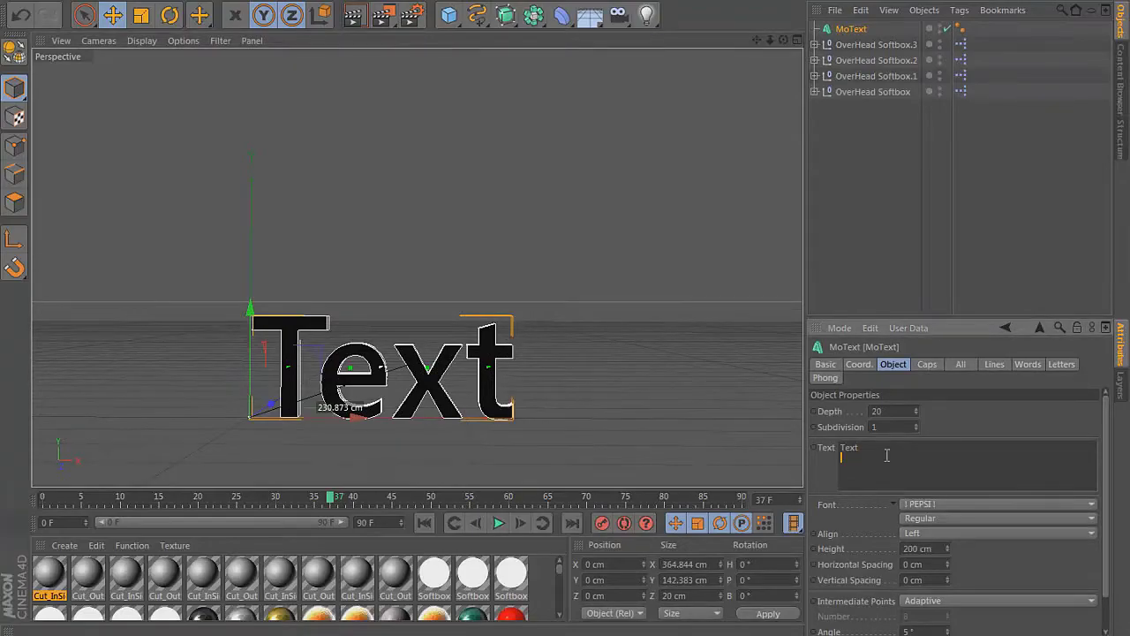
pyautogui.press('BackSpace')
pyautogui.click(916, 412)
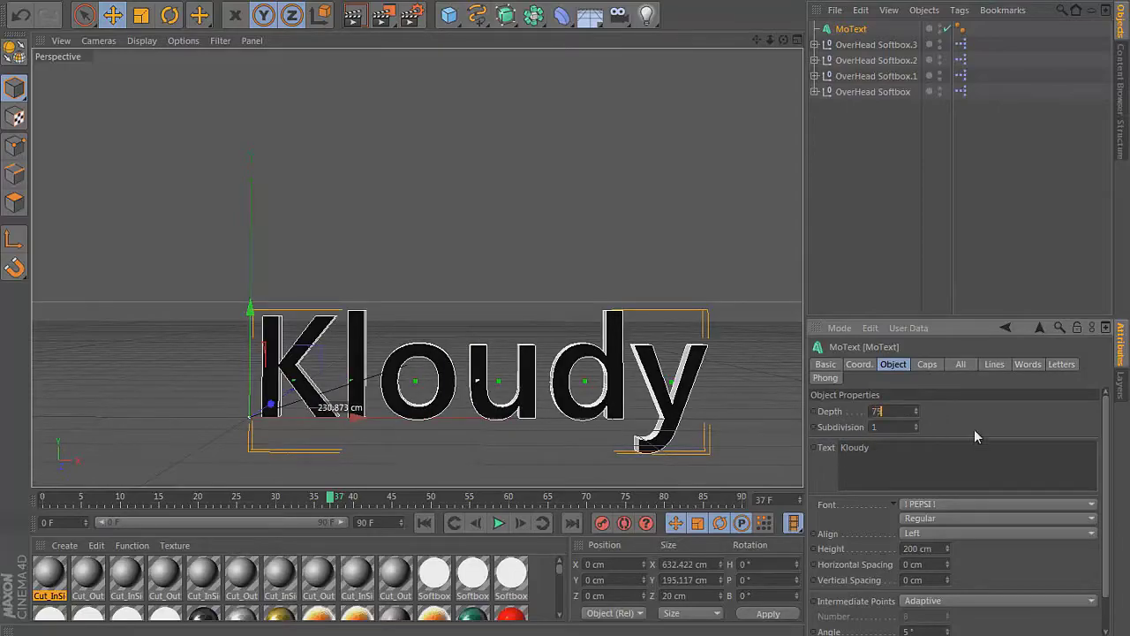
pyautogui.press('Return')
# Give the text's start a Fillet Cap with 5 steps and a 3.6 cm radius
pyautogui.click(926, 364)
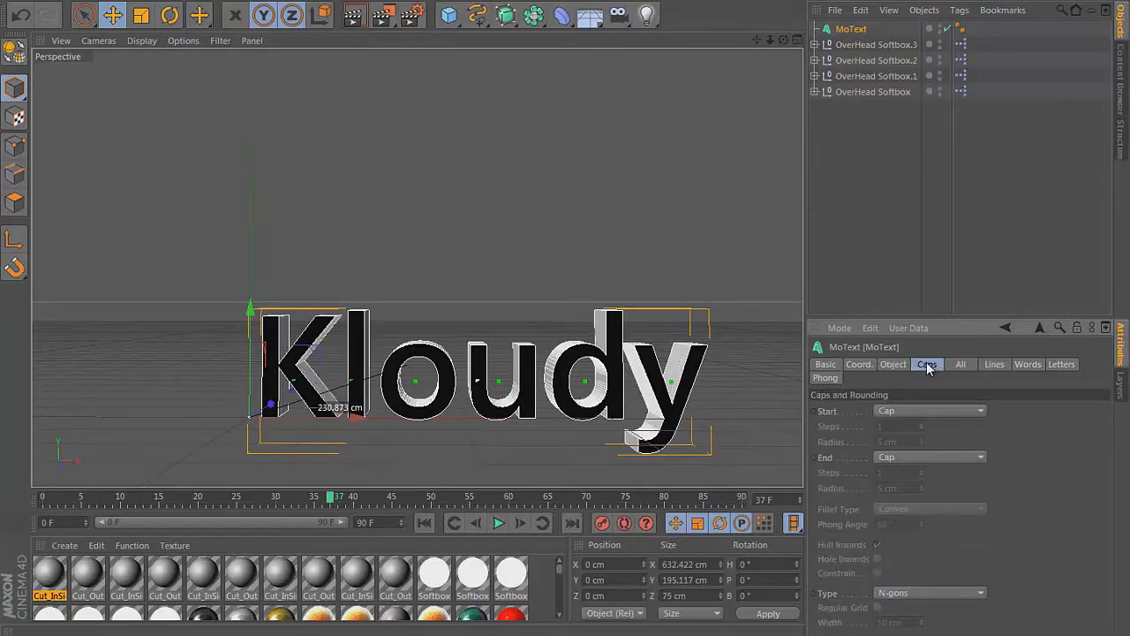
pyautogui.click(938, 410)
pyautogui.click(948, 469)
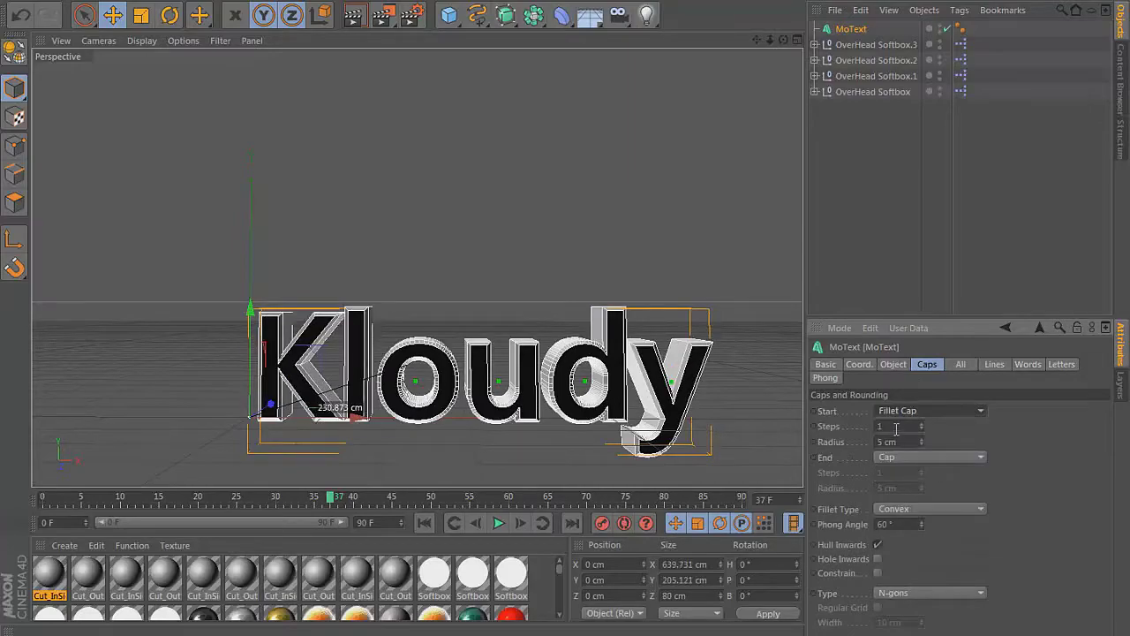
pyautogui.click(896, 427)
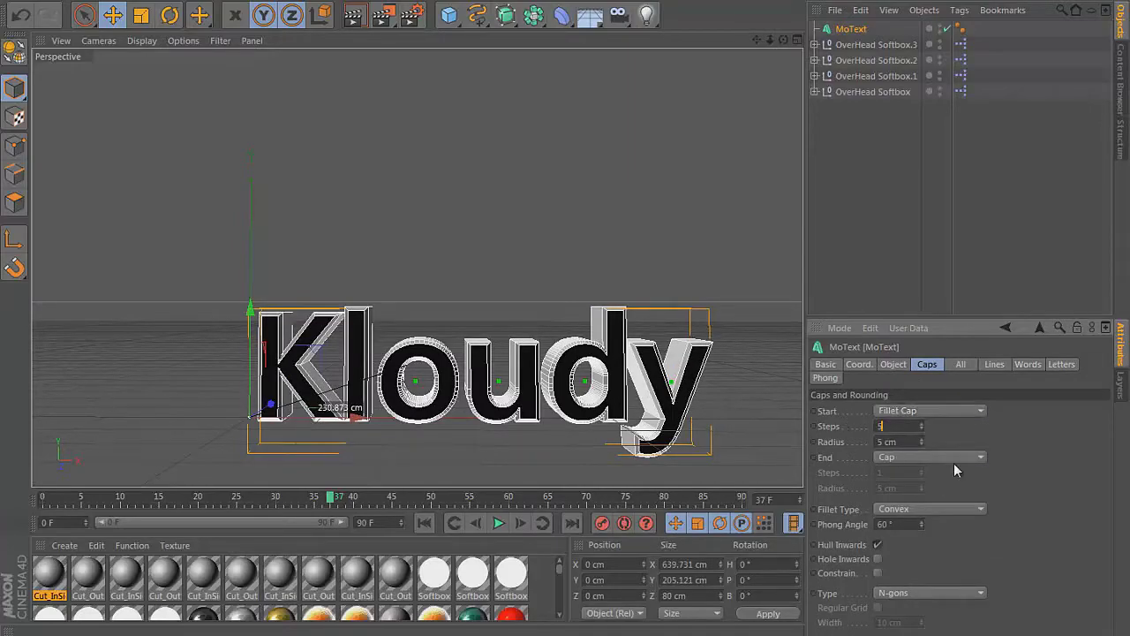
pyautogui.press('Return')
pyautogui.click(898, 441)
pyautogui.write('3.6')
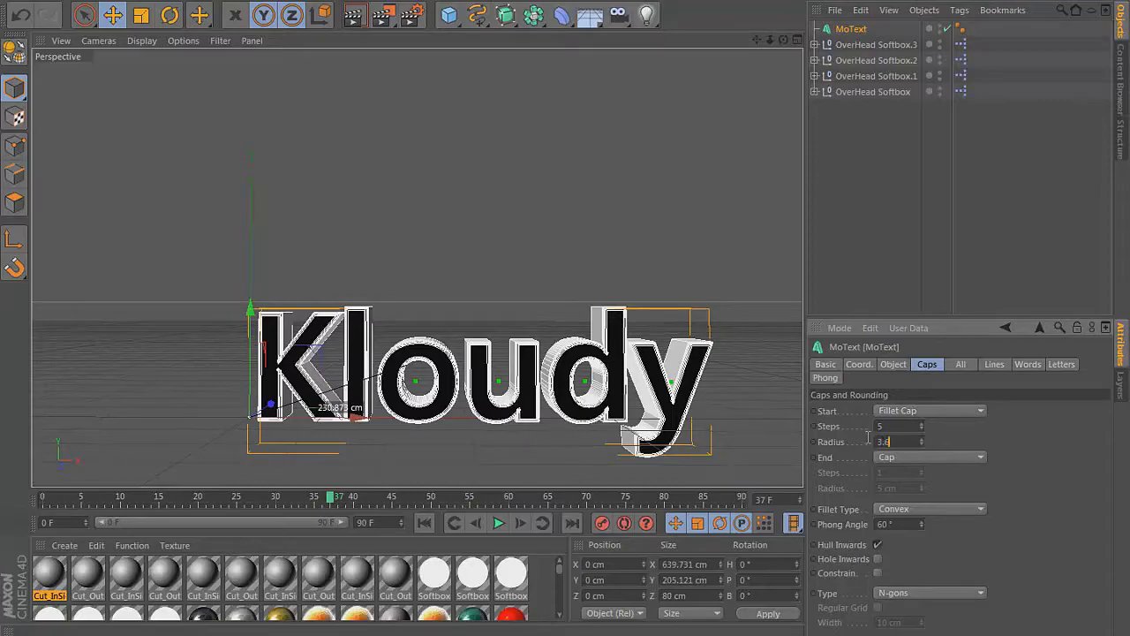
pyautogui.press('Return')
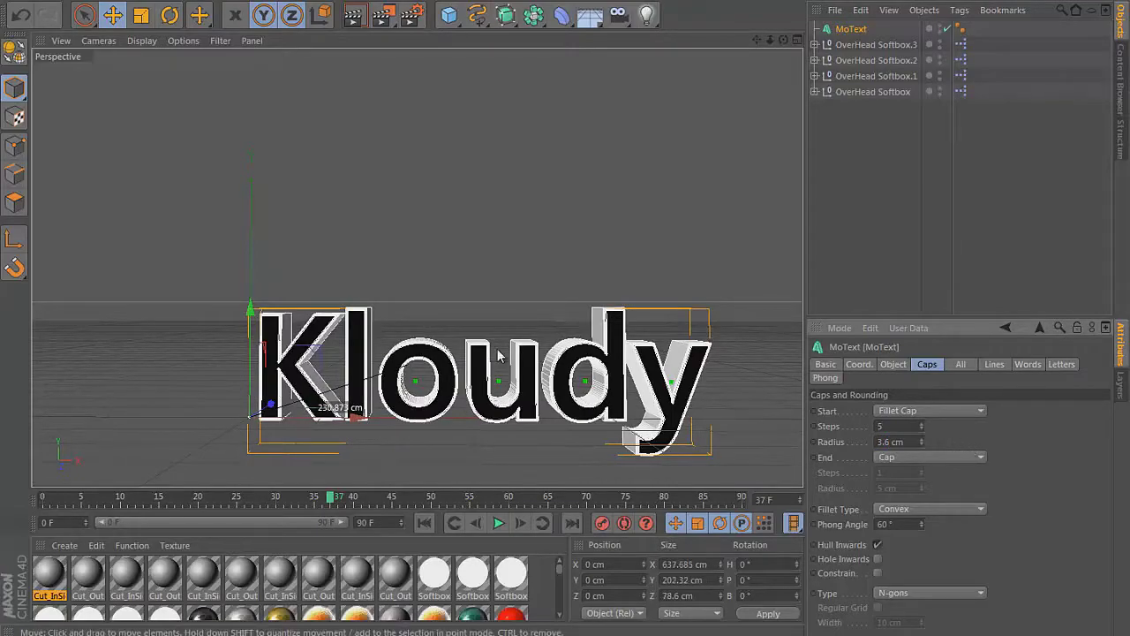
# Change the text's font to Wildcard
pyautogui.scroll(4, 539, 264)
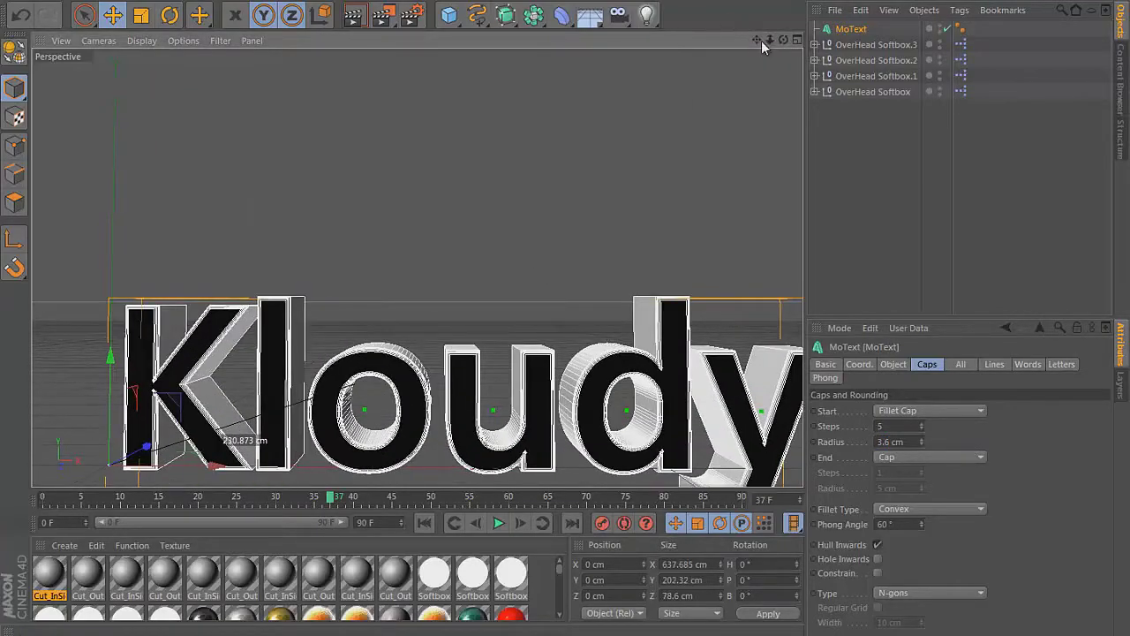
pyautogui.moveTo(761, 40); pyautogui.dragTo(870, 256)
pyautogui.click(893, 364)
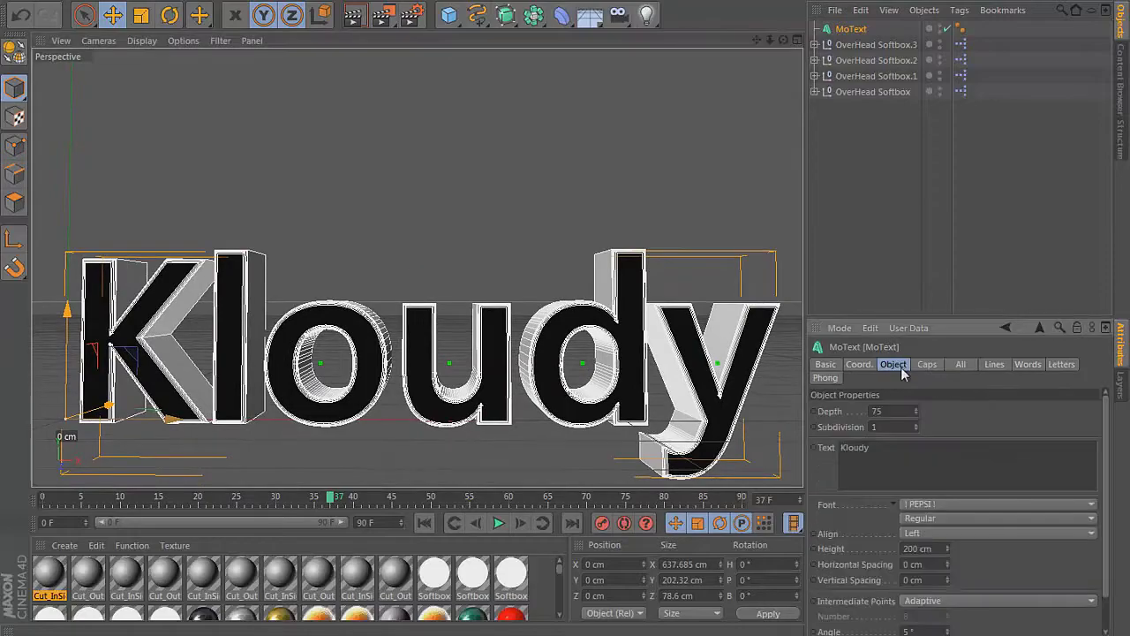
pyautogui.click(929, 504)
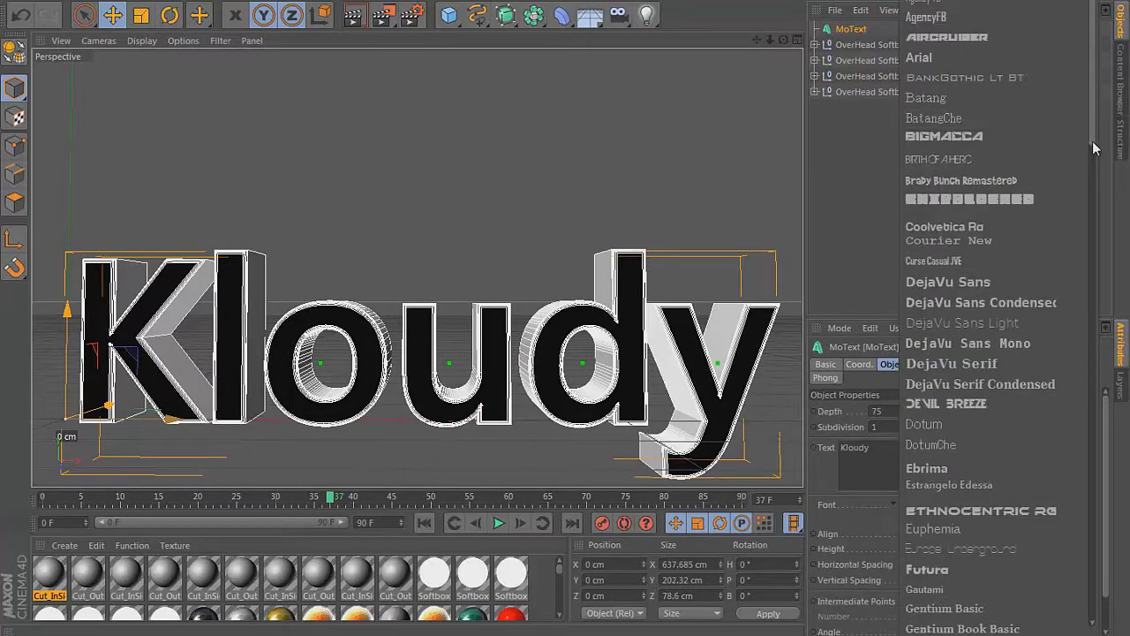
pyautogui.moveTo(1094, 147); pyautogui.dragTo(1094, 586)
pyautogui.click(957, 387)
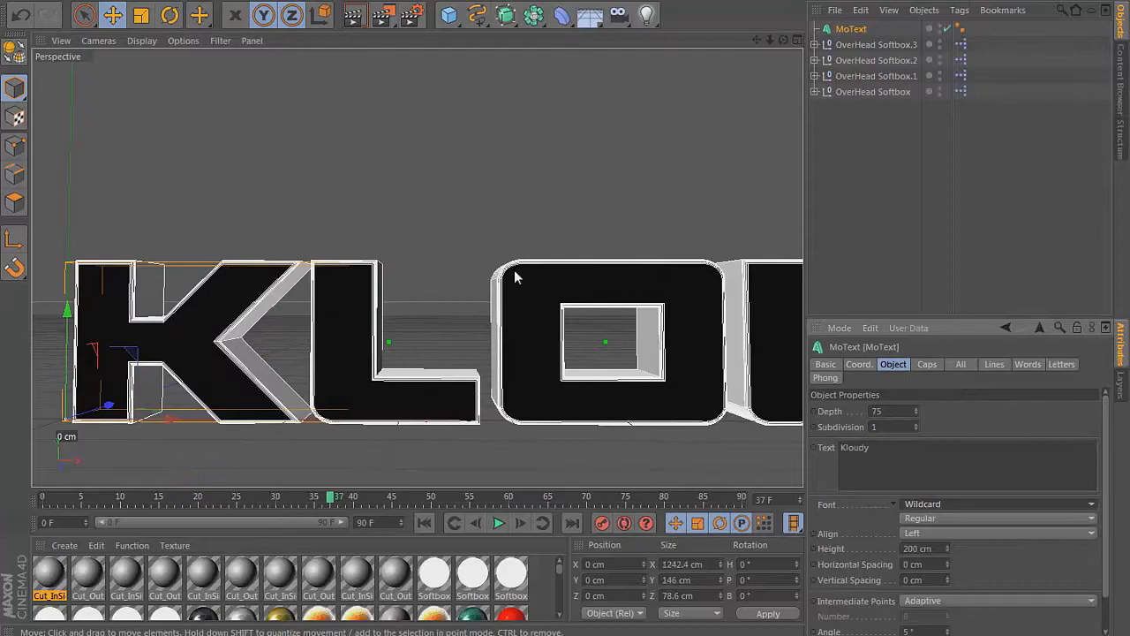
# Move the text along the X axis to about -233.5 cm and deselect it
pyautogui.scroll(-2, 507, 277)
pyautogui.moveTo(327, 371); pyautogui.dragTo(150, 384)
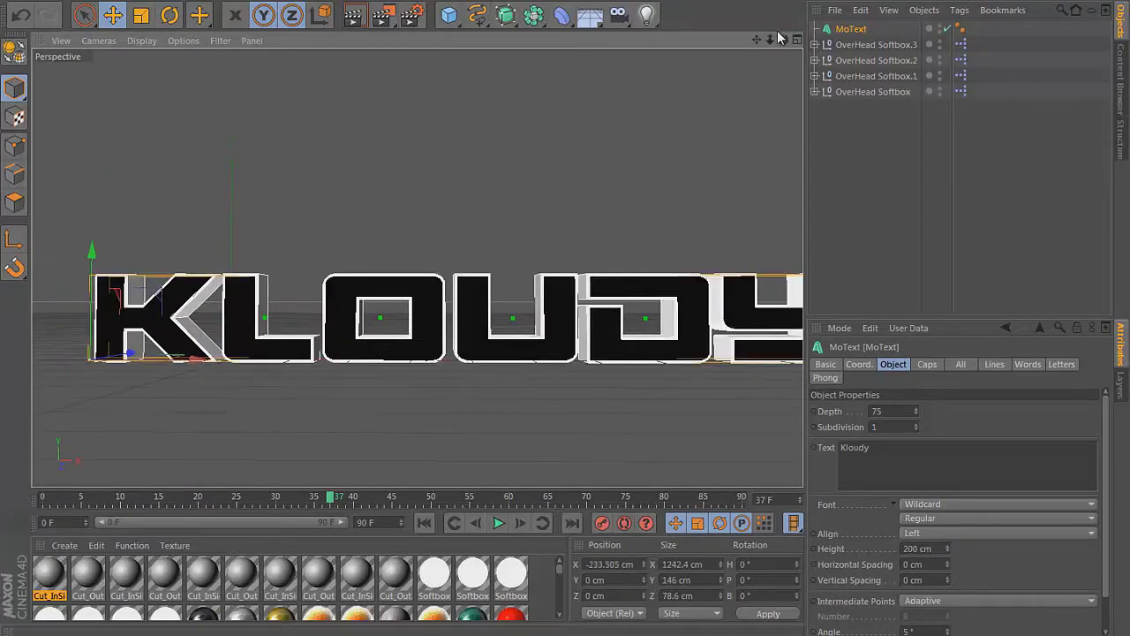
pyautogui.click(791, 92)
pyautogui.keyDown('alt'); pyautogui.moveTo(569, 298); pyautogui.dragTo(546, 276, button='middle'); pyautogui.keyUp('alt')
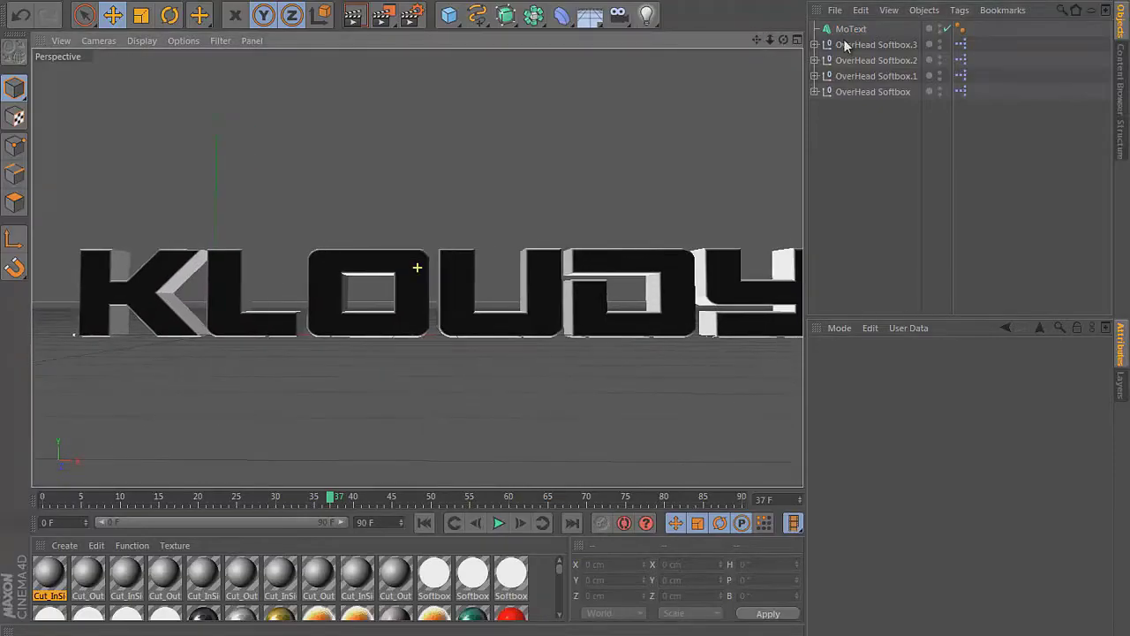
# Break the MoText object into 15 random pieces with the Thrausi plugin, using angles of 45°, 90° and 90° with Randomize on
pyautogui.click(846, 30)
pyautogui.moveTo(757, 40); pyautogui.dragTo(722, 15)
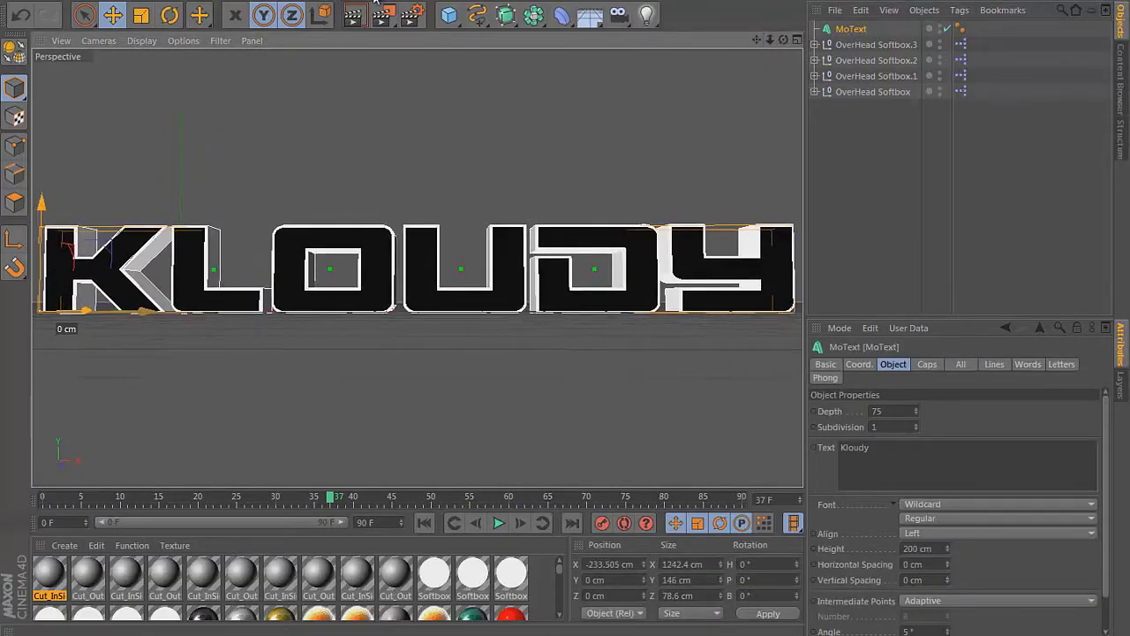
pyautogui.click(410, 15)
pyautogui.moveTo(471, 36)
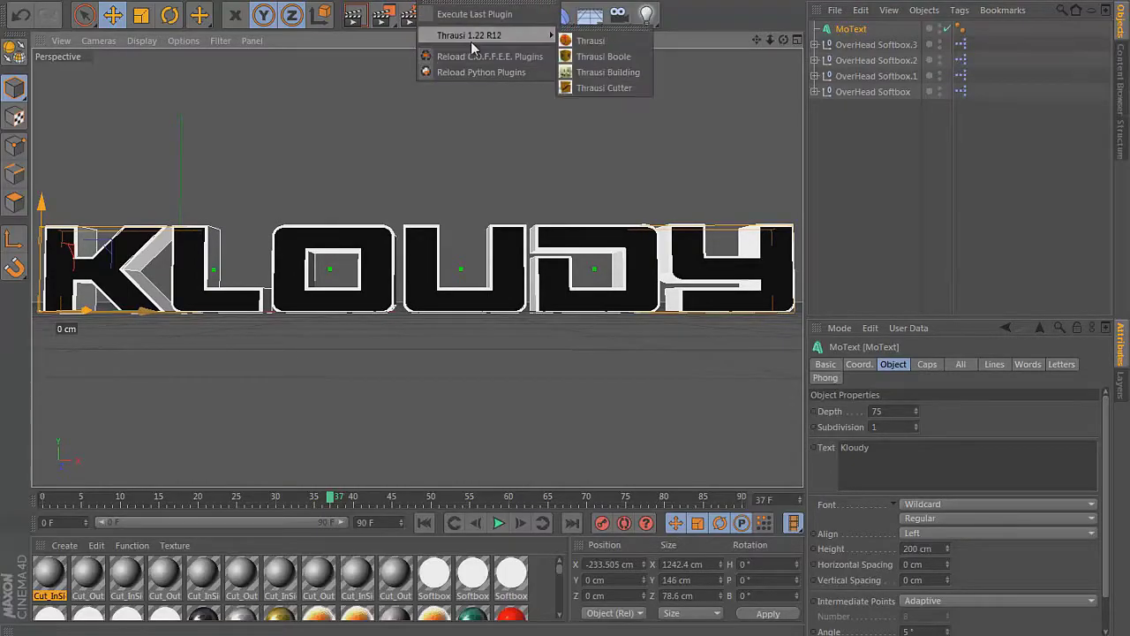
pyautogui.click(587, 41)
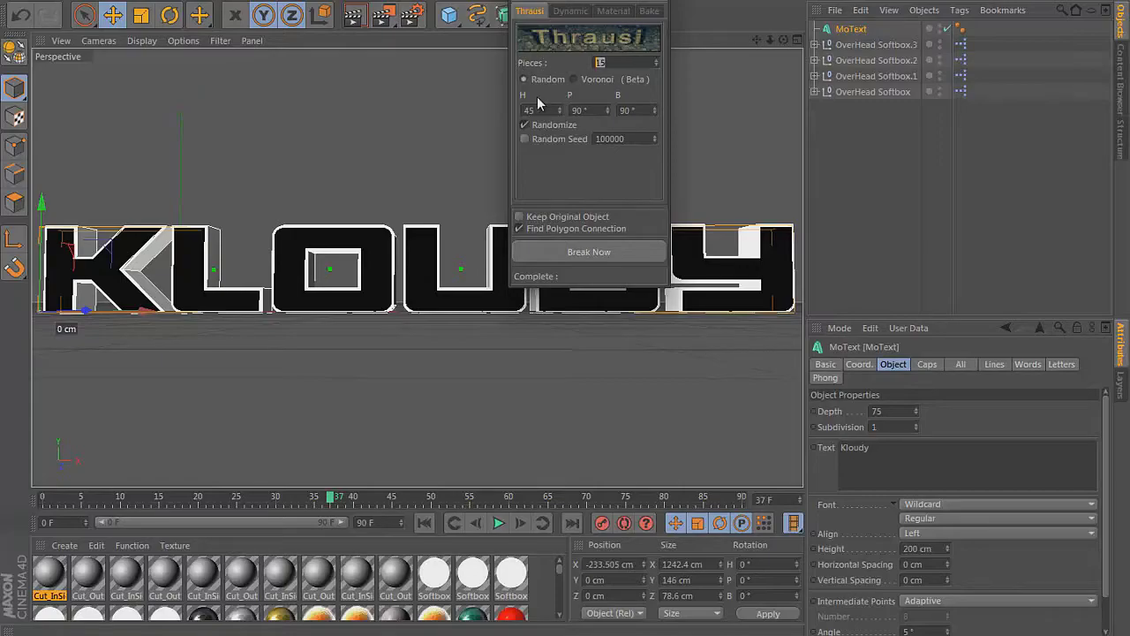
pyautogui.click(625, 252)
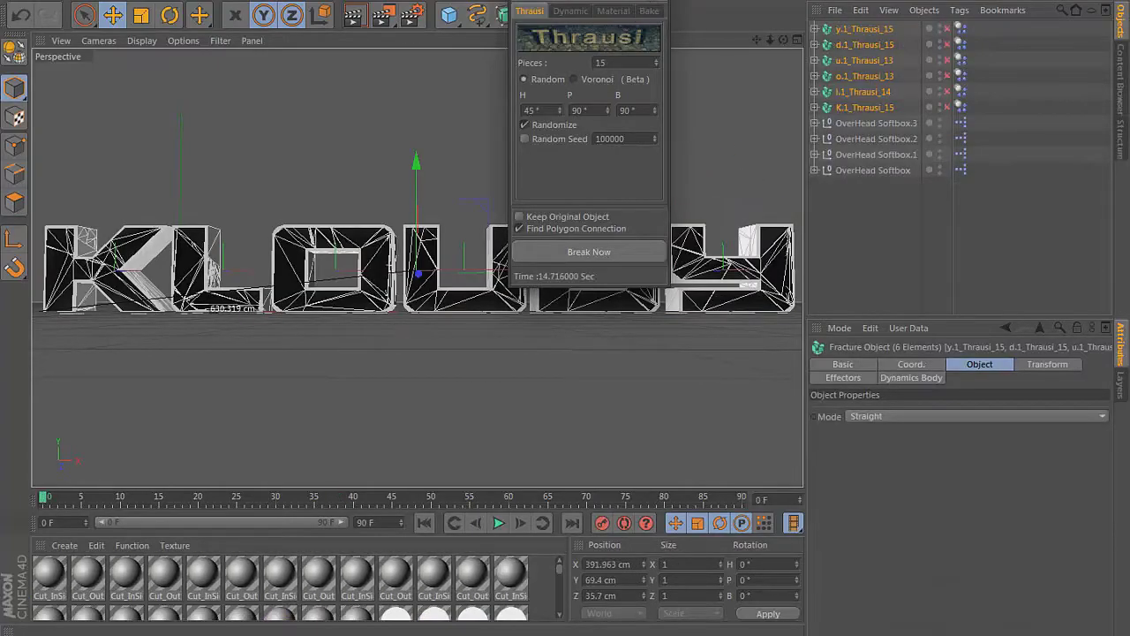
pyautogui.click(659, 1)
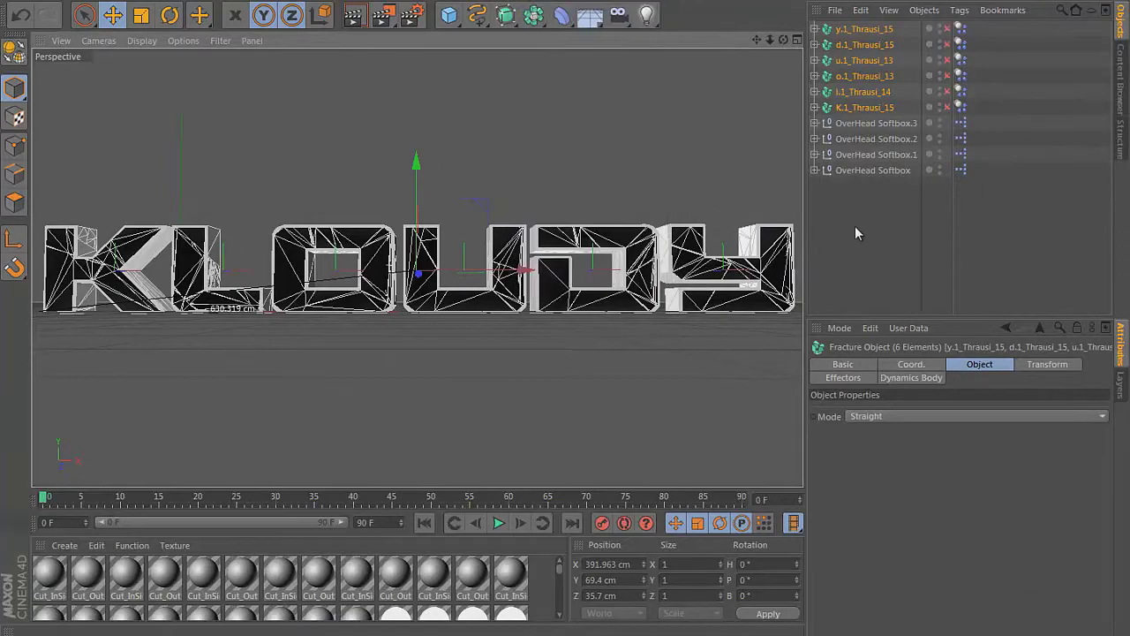
# Select the six Thrausi fracture objects of the letters and enable all of them
pyautogui.click(857, 233)
pyautogui.click(887, 110)
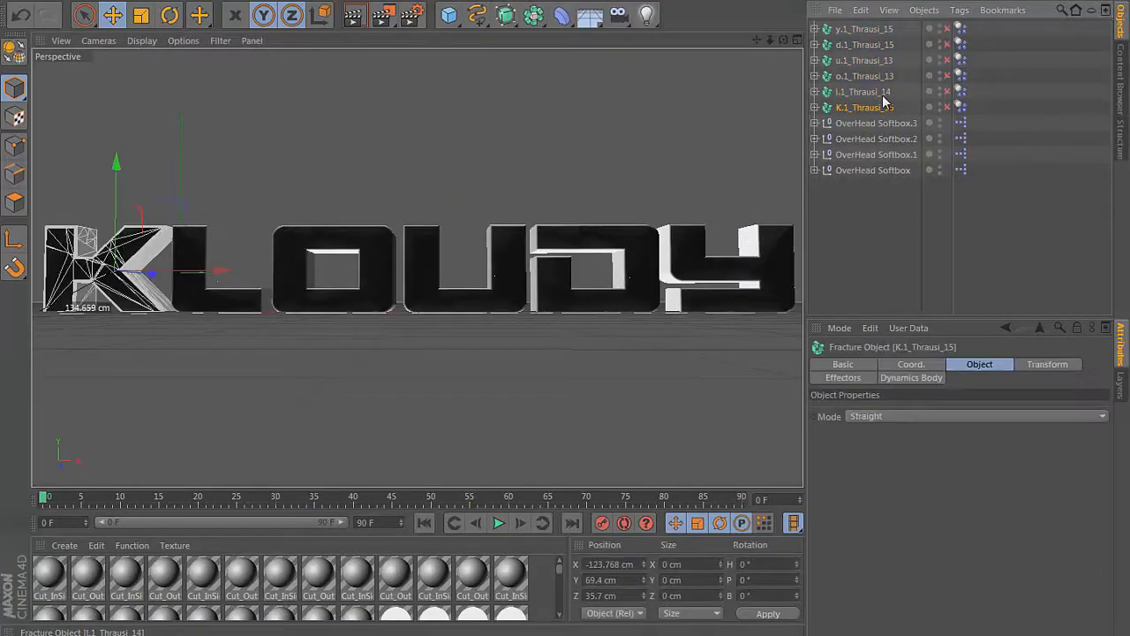
pyautogui.keyDown('ctrl'); pyautogui.click(882, 92); pyautogui.keyUp('ctrl')
pyautogui.keyDown('ctrl'); pyautogui.click(880, 76); pyautogui.keyUp('ctrl')
pyautogui.keyDown('ctrl'); pyautogui.click(879, 60); pyautogui.keyUp('ctrl')
pyautogui.keyDown('ctrl'); pyautogui.click(877, 30); pyautogui.keyUp('ctrl')
pyautogui.keyDown('ctrl'); pyautogui.click(878, 29); pyautogui.keyUp('ctrl')
pyautogui.keyDown('ctrl'); pyautogui.click(881, 44); pyautogui.keyUp('ctrl')
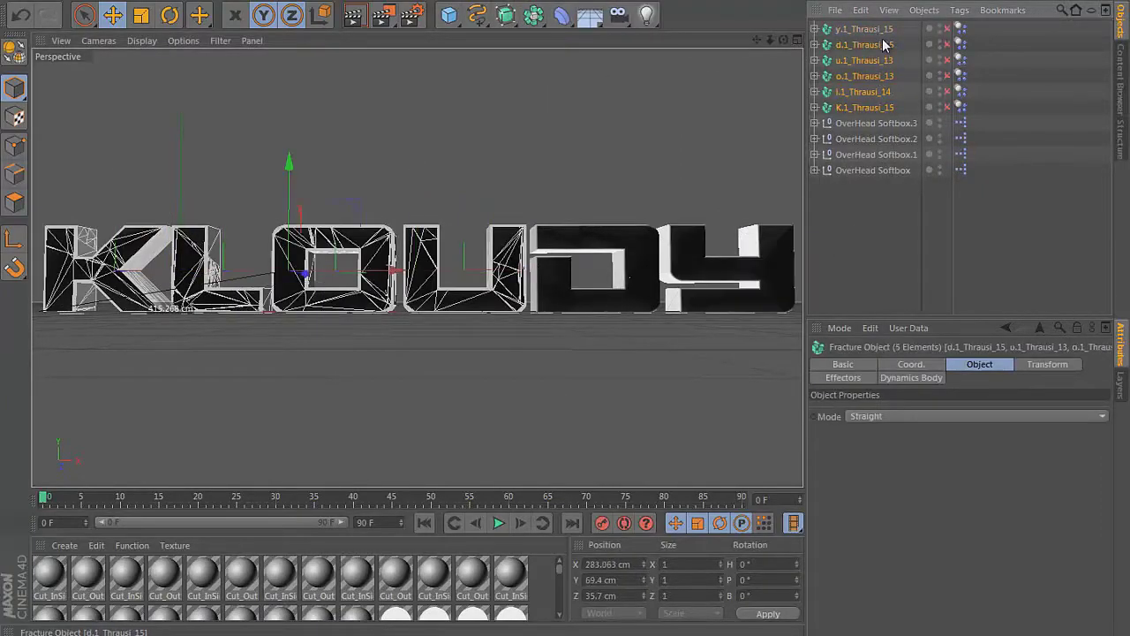
pyautogui.keyDown('ctrl'); pyautogui.click(880, 29); pyautogui.keyUp('ctrl')
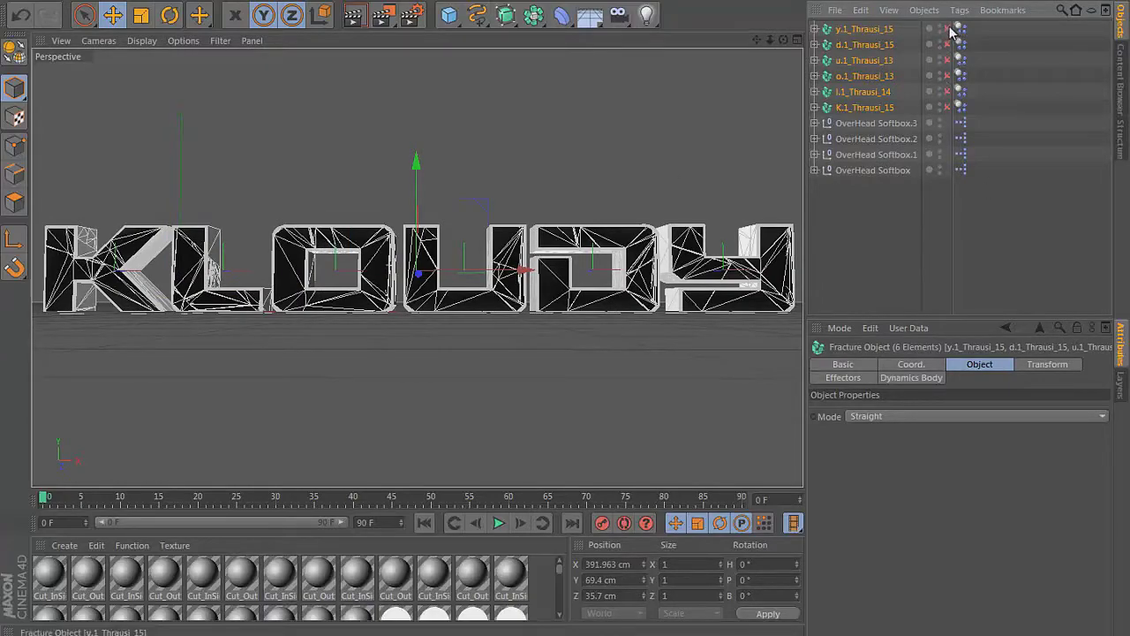
pyautogui.moveTo(947, 29); pyautogui.dragTo(949, 113)
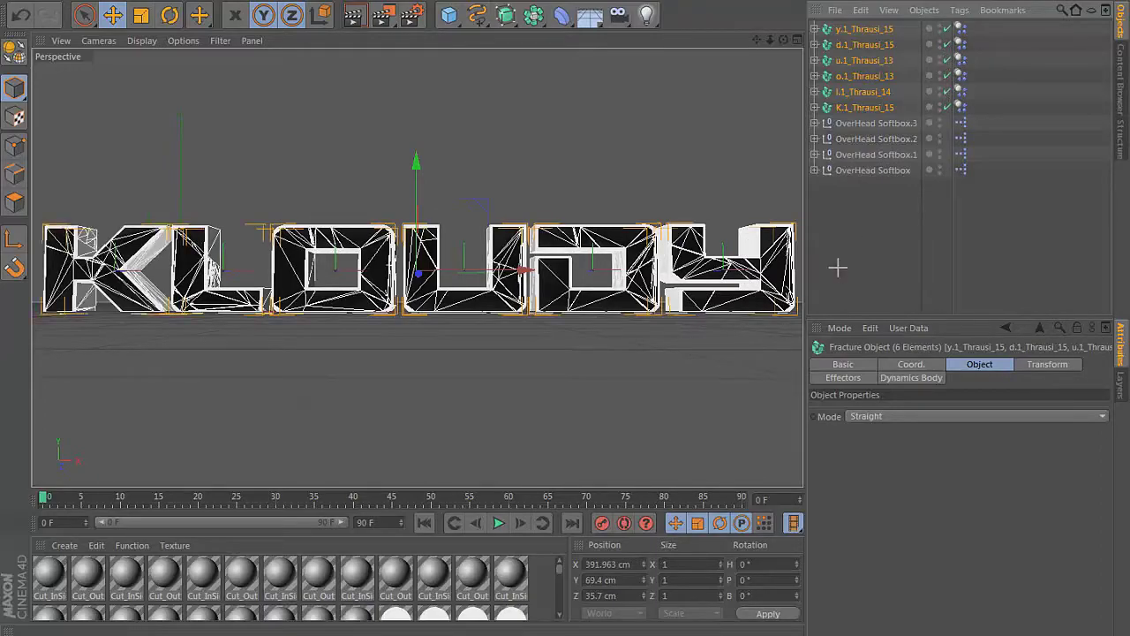
pyautogui.click(837, 262)
# Play the simulation in short stretches up to frame 55 and examine how the fractured letters fall
pyautogui.scroll(-2, 740, 231)
pyautogui.scroll(-1, 741, 156)
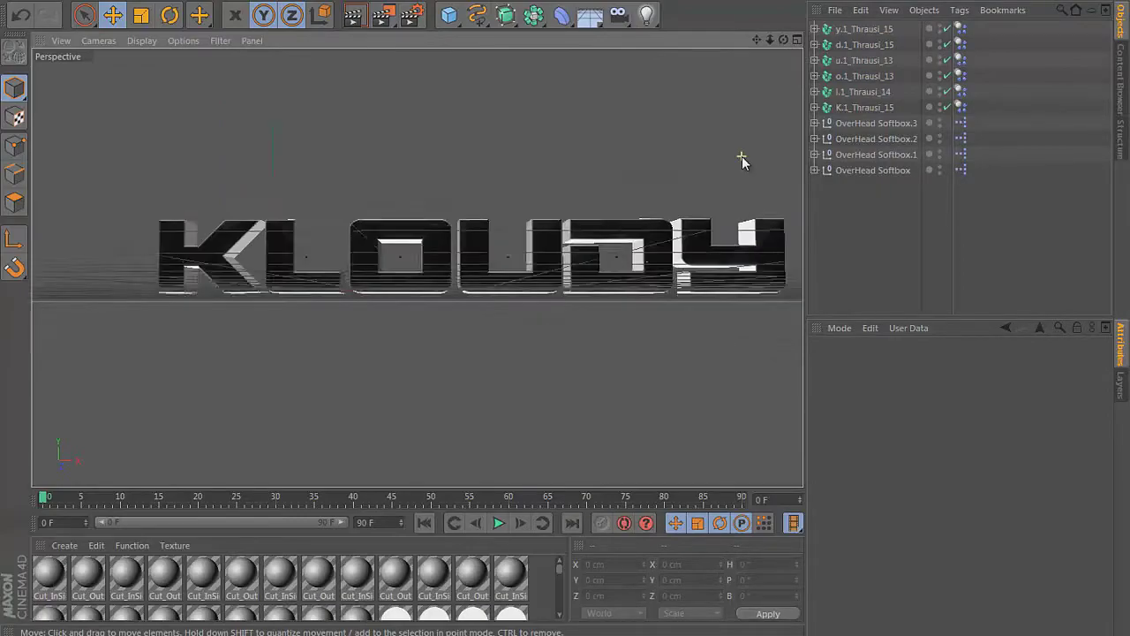
pyautogui.scroll(2, 742, 156)
pyautogui.scroll(-3, 742, 156)
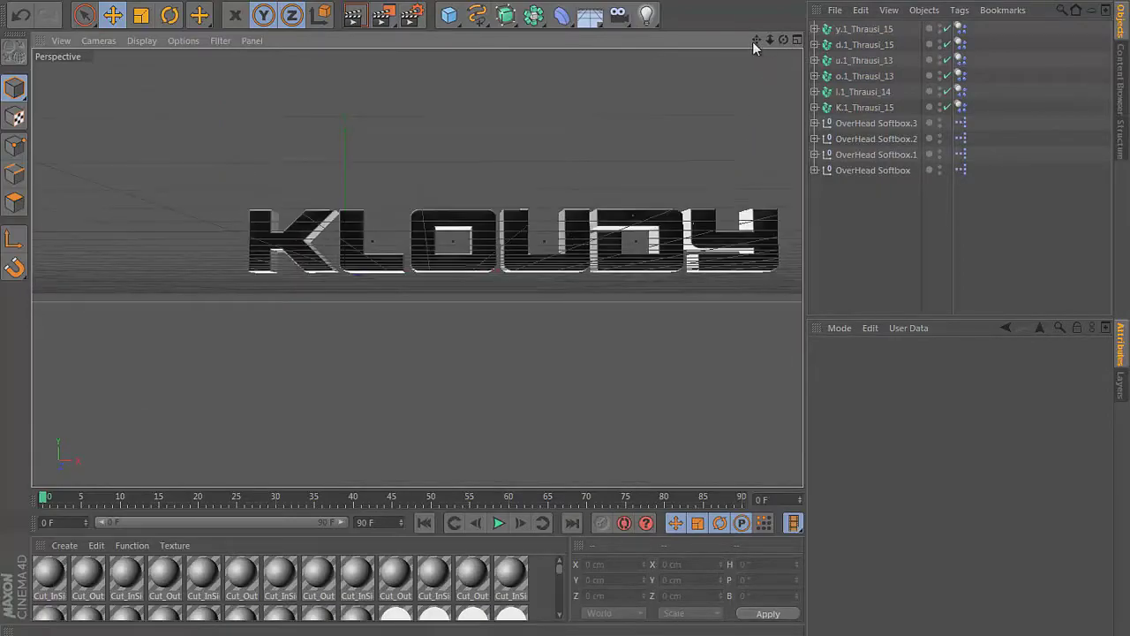
pyautogui.moveTo(756, 40); pyautogui.dragTo(564, 299)
pyautogui.click(499, 523)
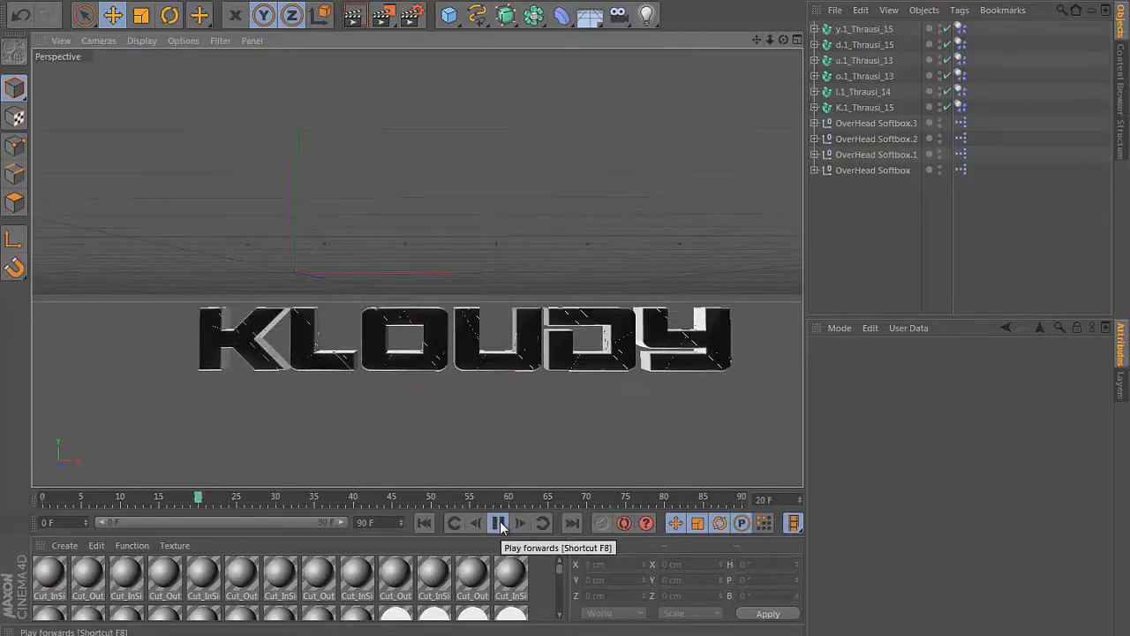
pyautogui.click(499, 523)
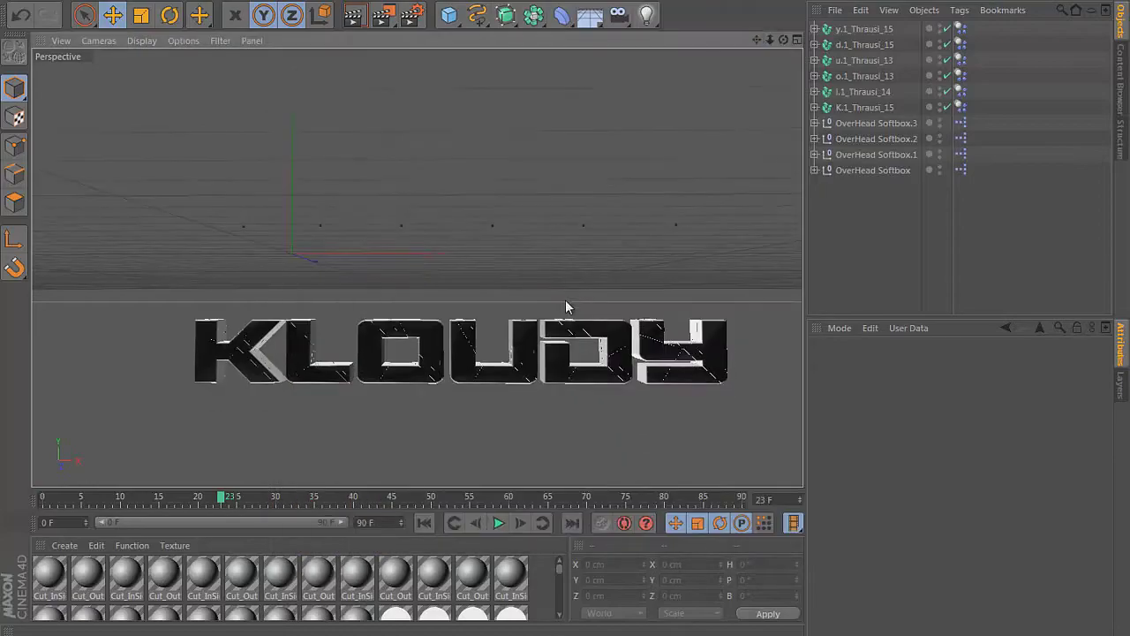
pyautogui.keyDown('alt'); pyautogui.moveTo(565, 300); pyautogui.dragTo(724, 87, button='middle'); pyautogui.keyUp('alt')
pyautogui.click(498, 523)
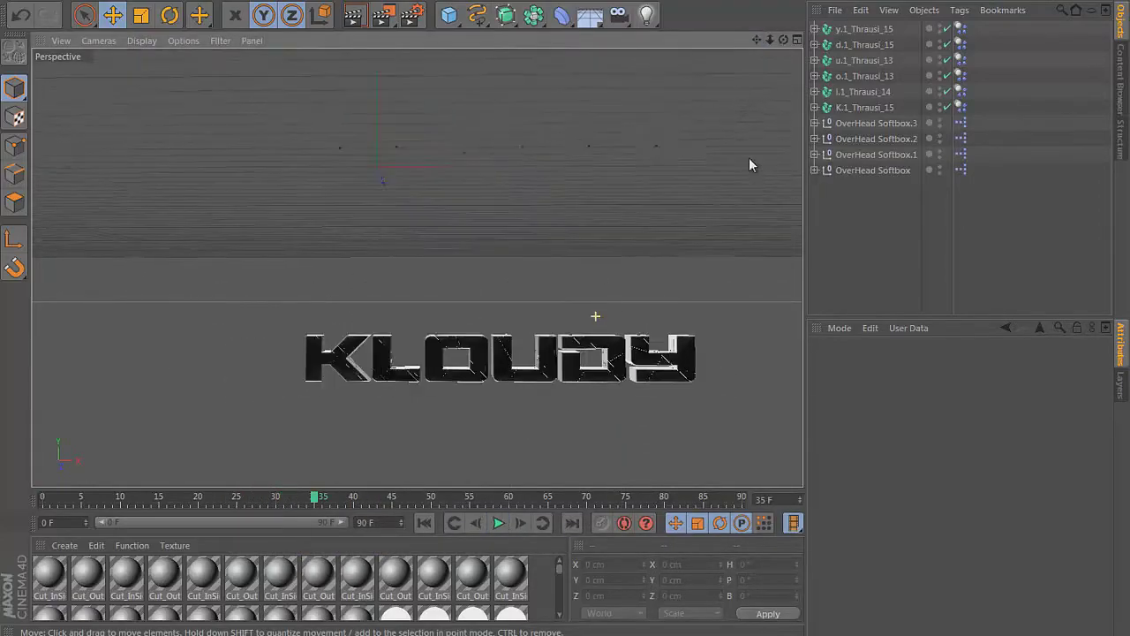
pyautogui.moveTo(757, 40); pyautogui.dragTo(566, 306)
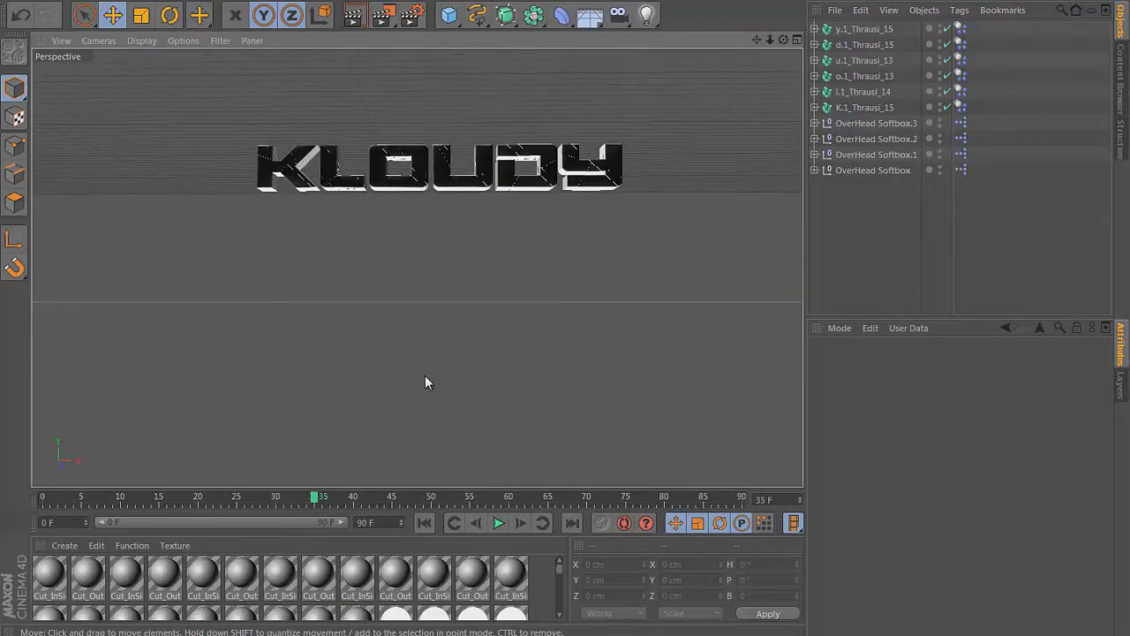
pyautogui.click(500, 524)
pyautogui.click(499, 524)
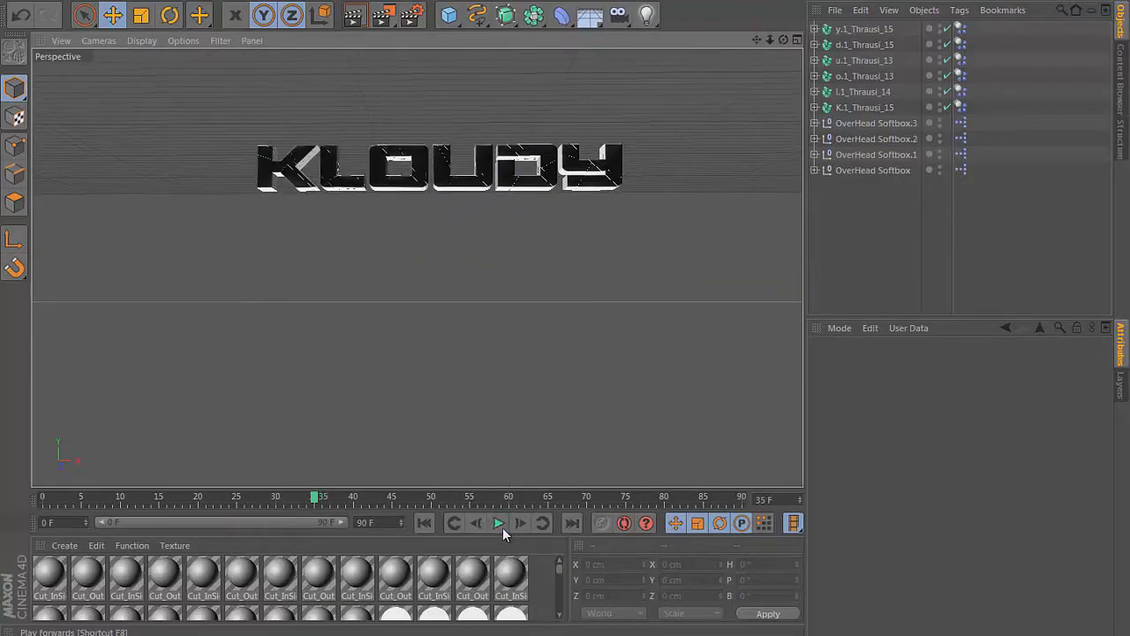
pyautogui.click(500, 525)
pyautogui.click(500, 524)
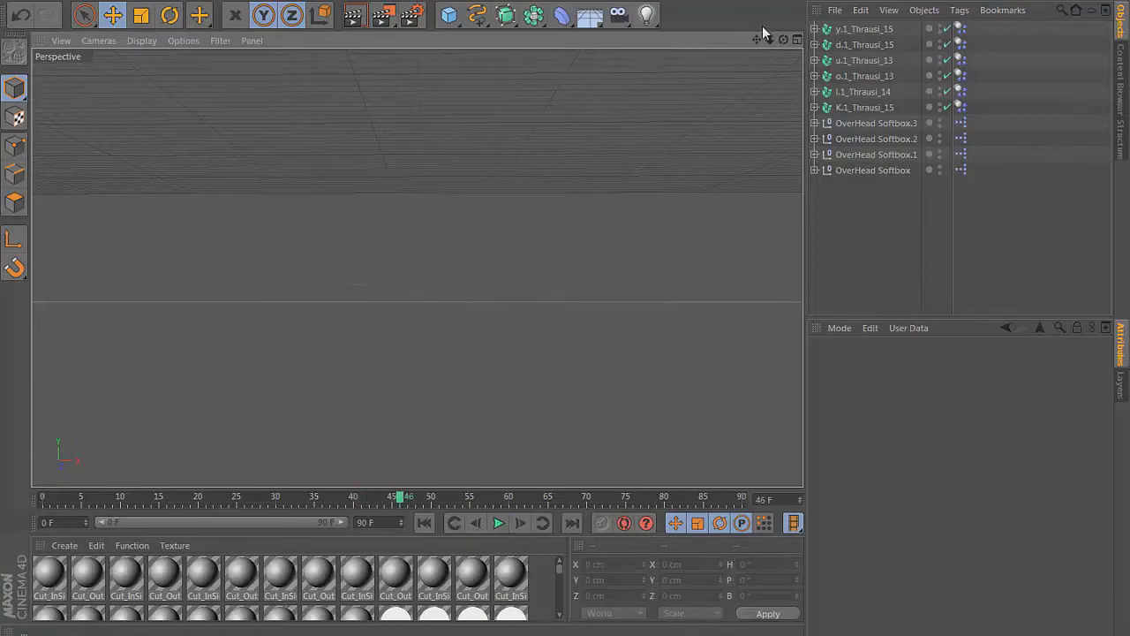
pyautogui.moveTo(758, 39); pyautogui.dragTo(563, 301)
pyautogui.click(499, 523)
pyautogui.click(499, 524)
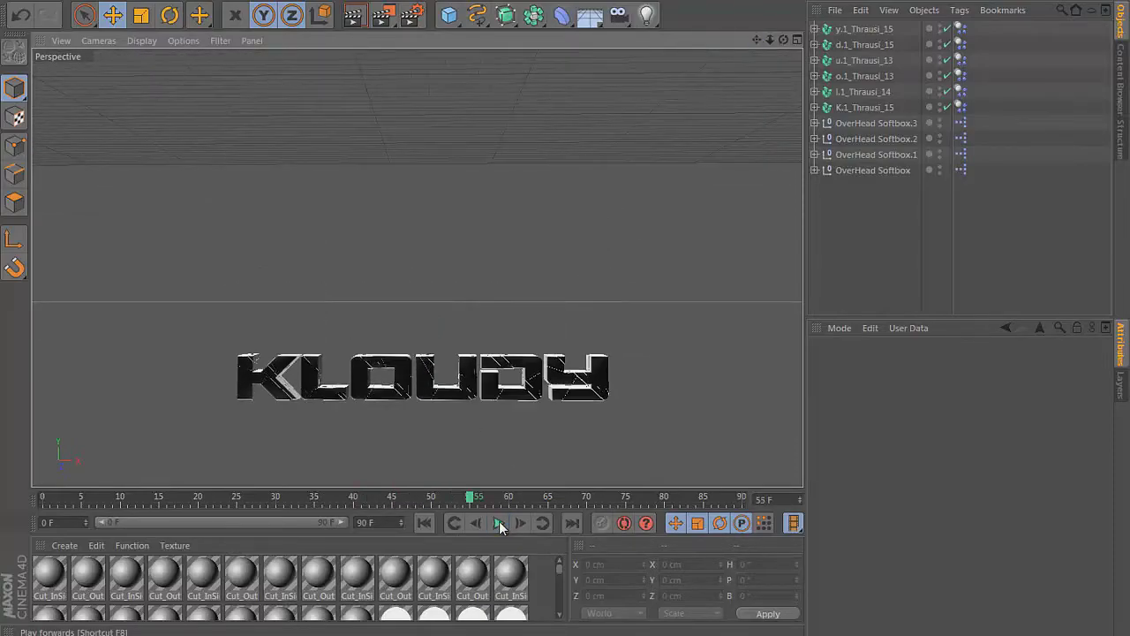
pyautogui.moveTo(756, 40); pyautogui.dragTo(562, 303)
pyautogui.scroll(4, 711, 147)
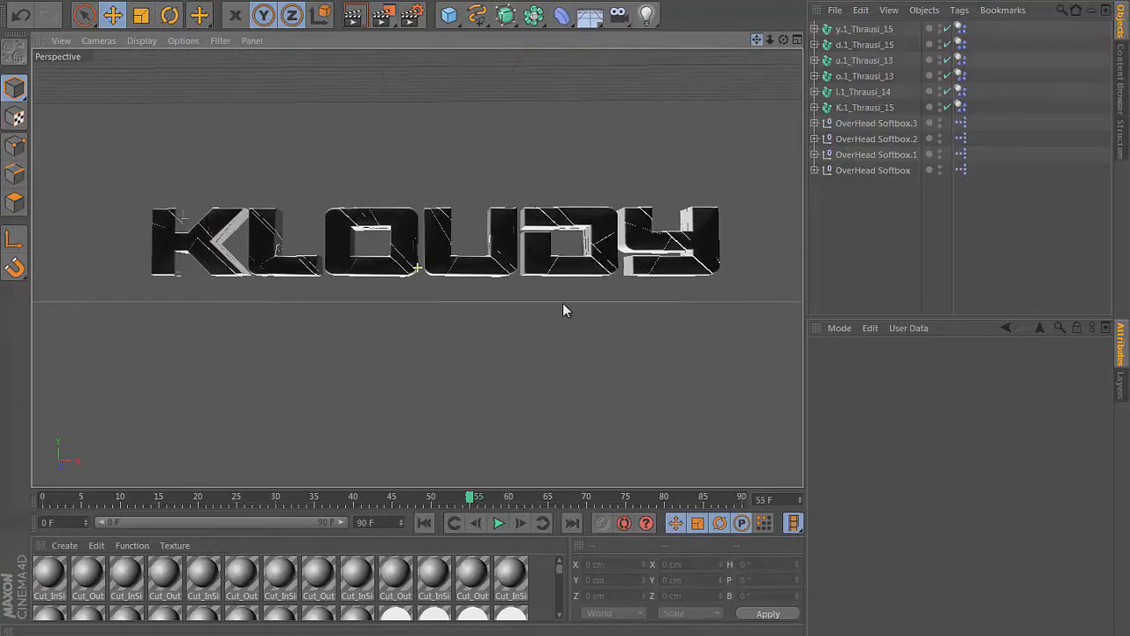
# Play the simulation to frame 61 and move the four OverHead Softbox objects along Y to about -3429 cm, leaving them deselected
pyautogui.click(499, 524)
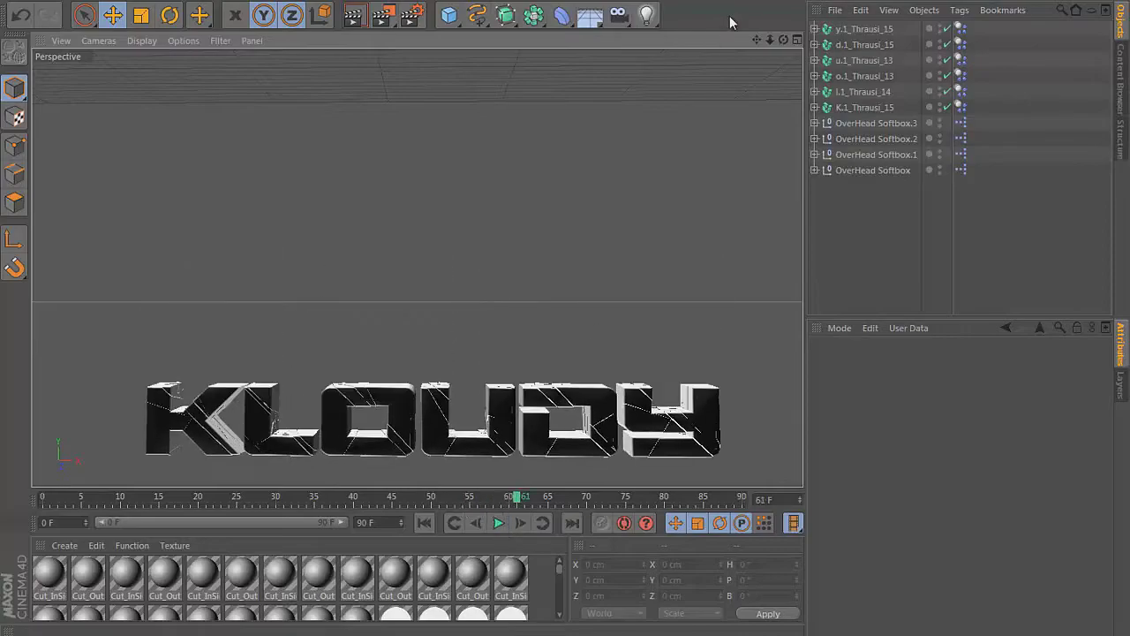
pyautogui.scroll(-2, 668, 332)
pyautogui.moveTo(831, 218); pyautogui.dragTo(864, 118)
pyautogui.scroll(-2, 612, 216)
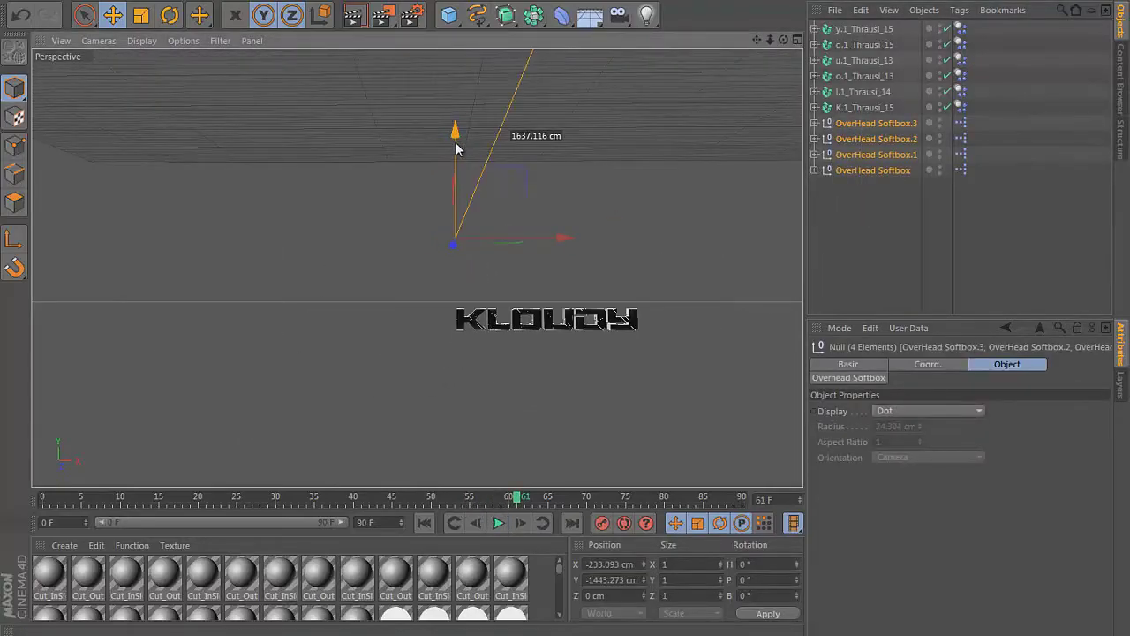
pyautogui.moveTo(468, 151); pyautogui.dragTo(470, 437)
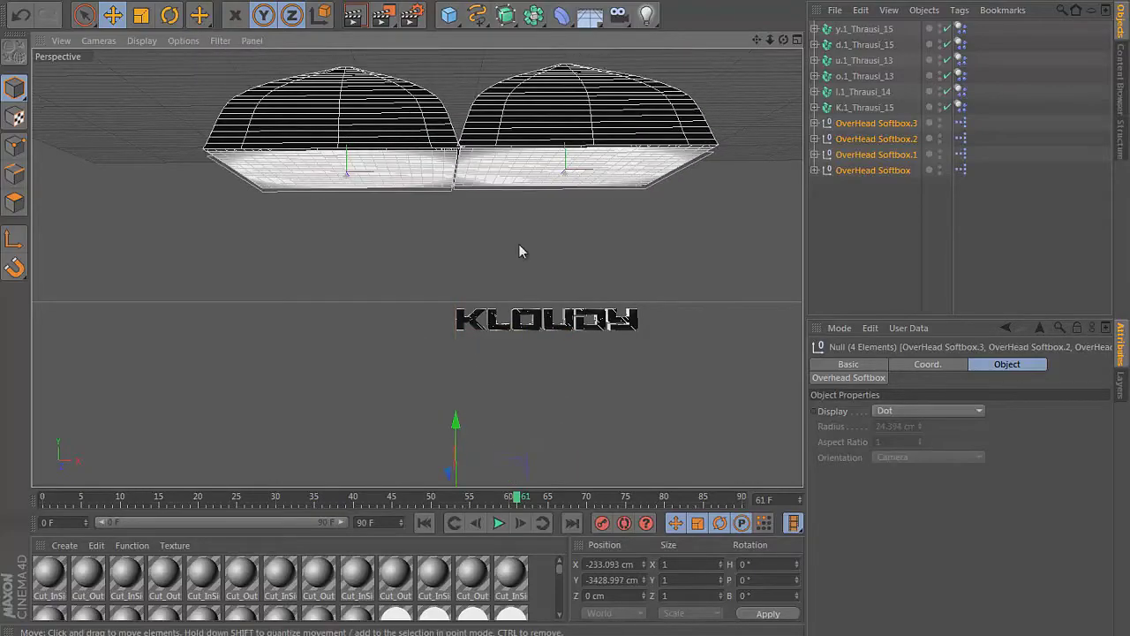
pyautogui.moveTo(756, 39); pyautogui.dragTo(565, 301)
pyautogui.scroll(1, 582, 166)
pyautogui.moveTo(582, 170); pyautogui.dragTo(582, 167)
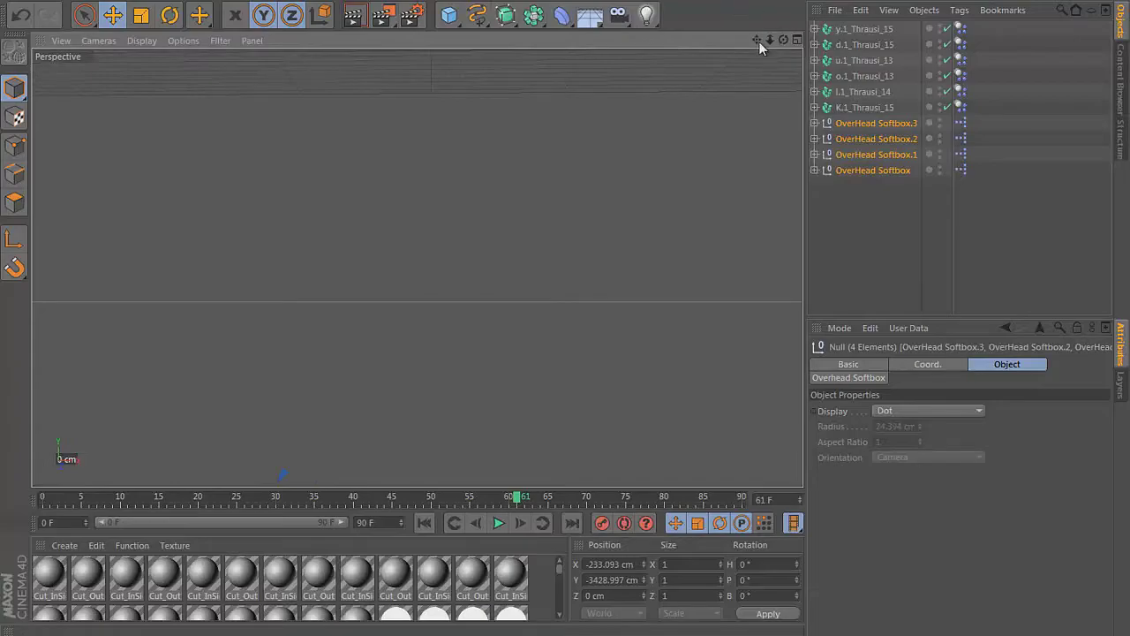
pyautogui.moveTo(575, 292); pyautogui.dragTo(585, 246)
pyautogui.scroll(-3, 586, 246)
pyautogui.click(892, 232)
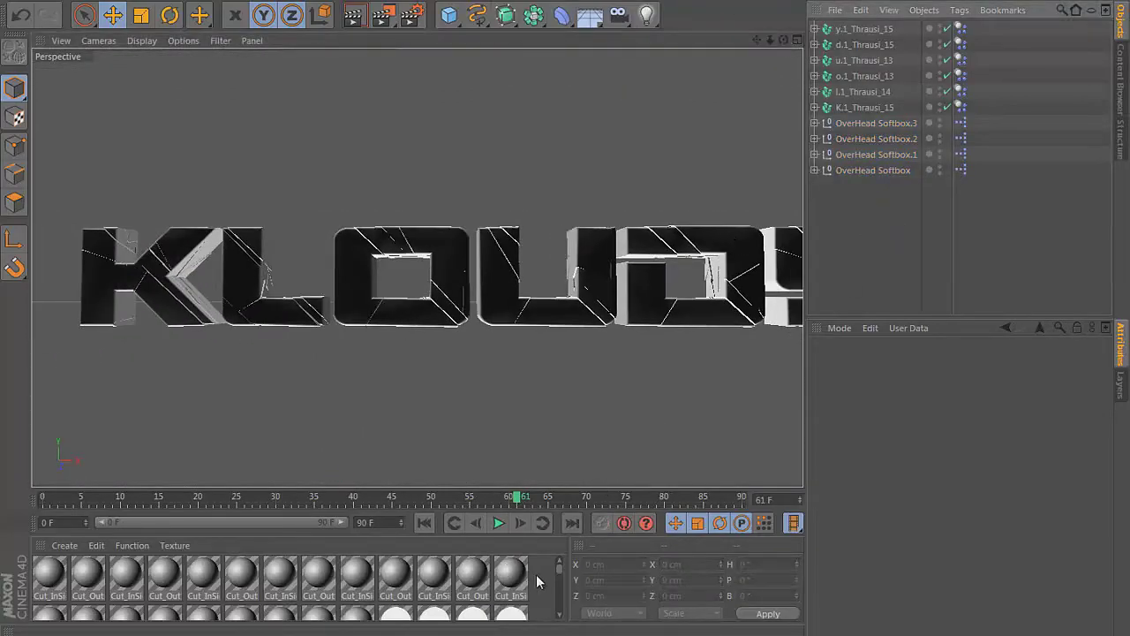
# Expand the y fracture object and inspect the inside and outside texture tags on its first piece
pyautogui.click(814, 29)
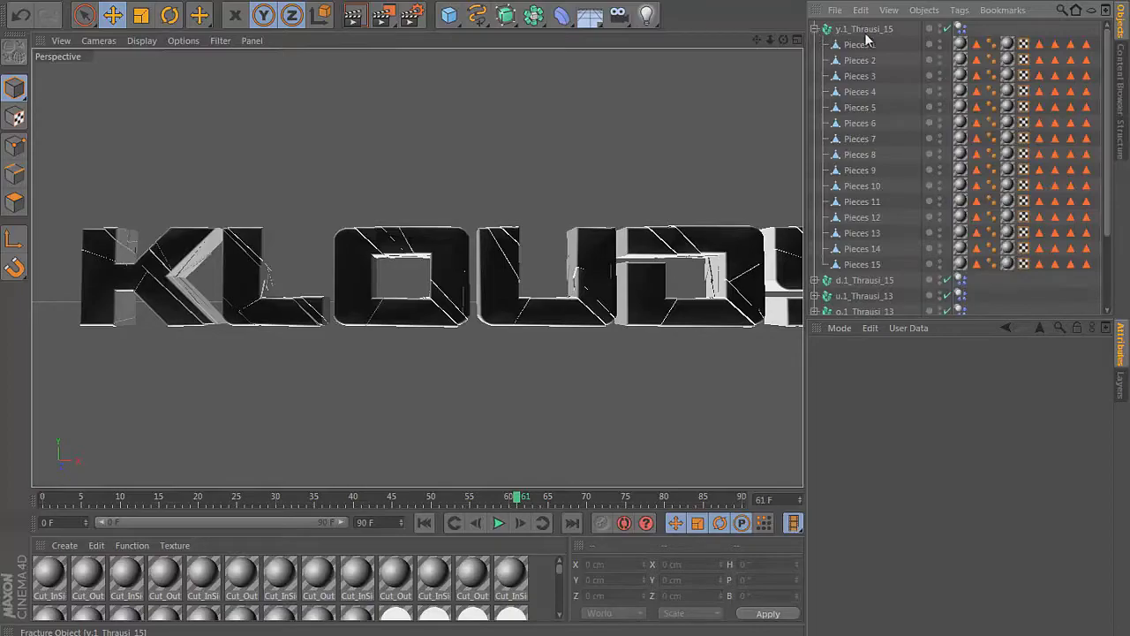
pyautogui.click(814, 29)
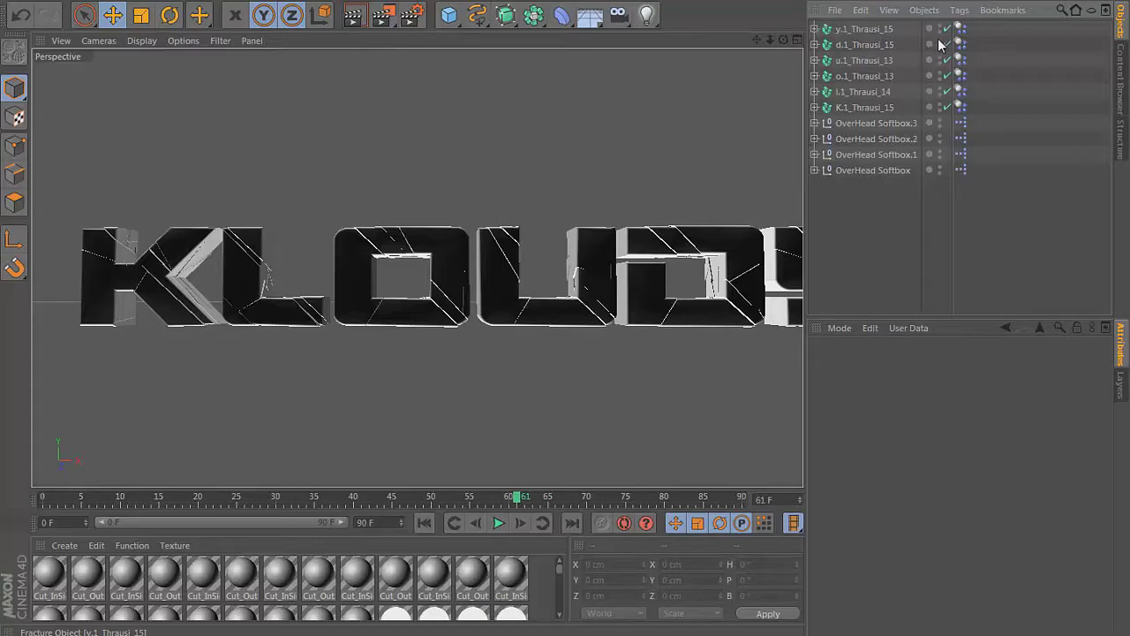
pyautogui.click(814, 30)
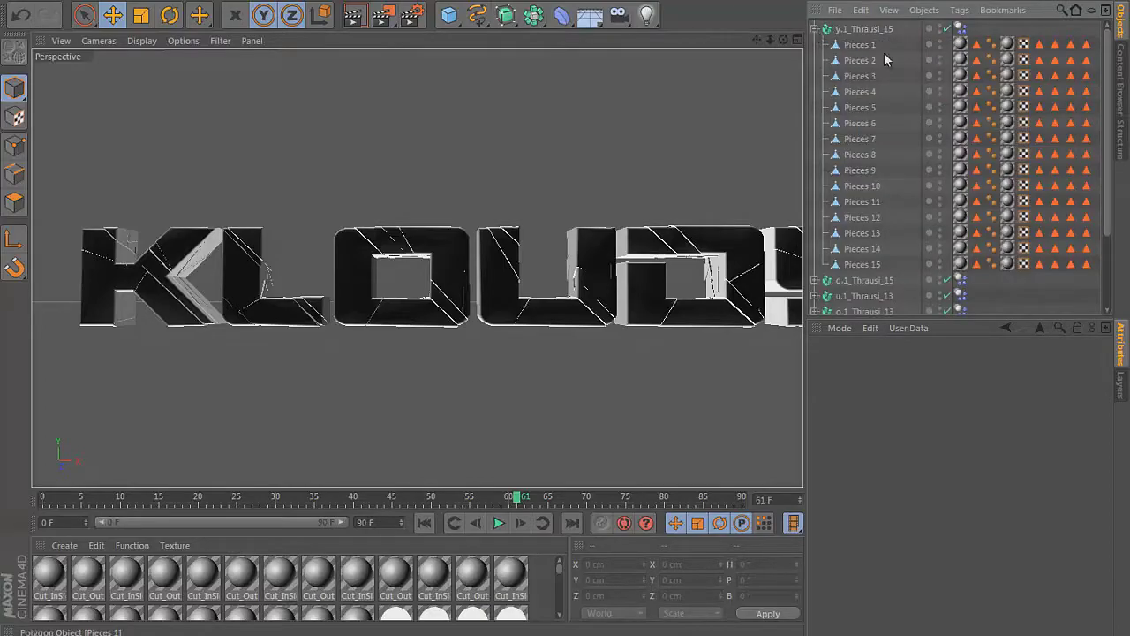
pyautogui.click(959, 44)
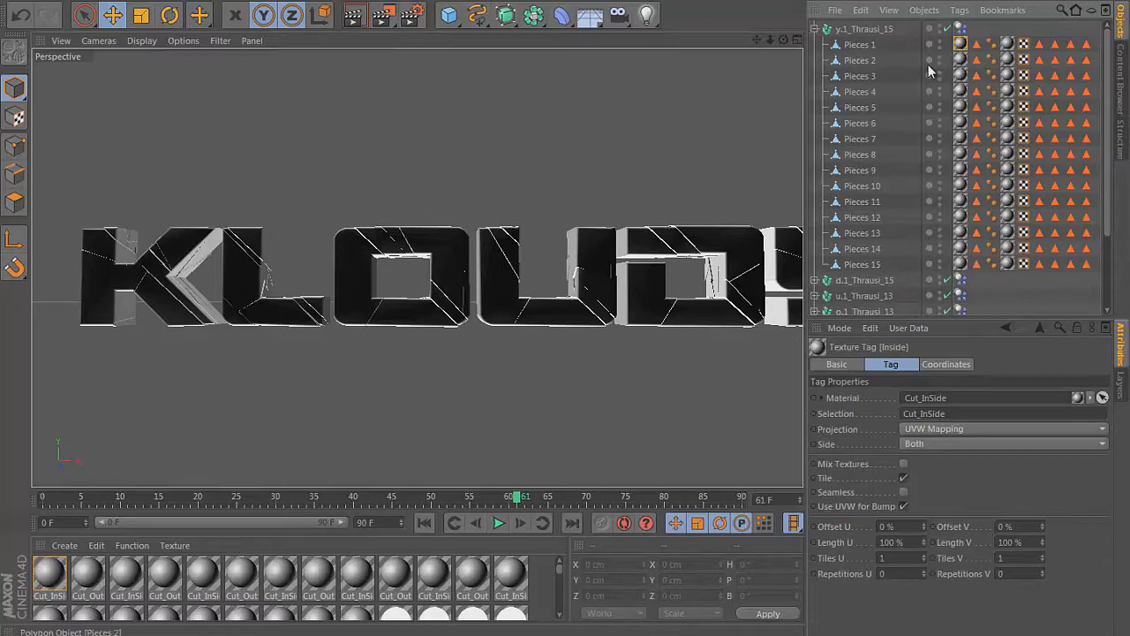
pyautogui.moveTo(759, 39); pyautogui.dragTo(730, 40)
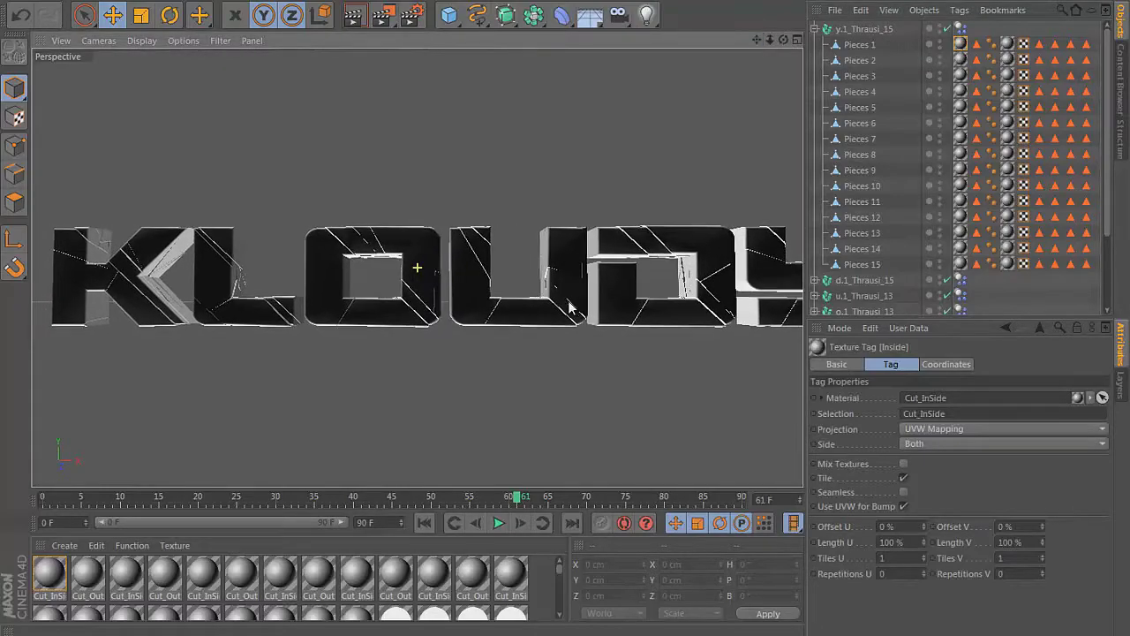
pyautogui.click(1007, 44)
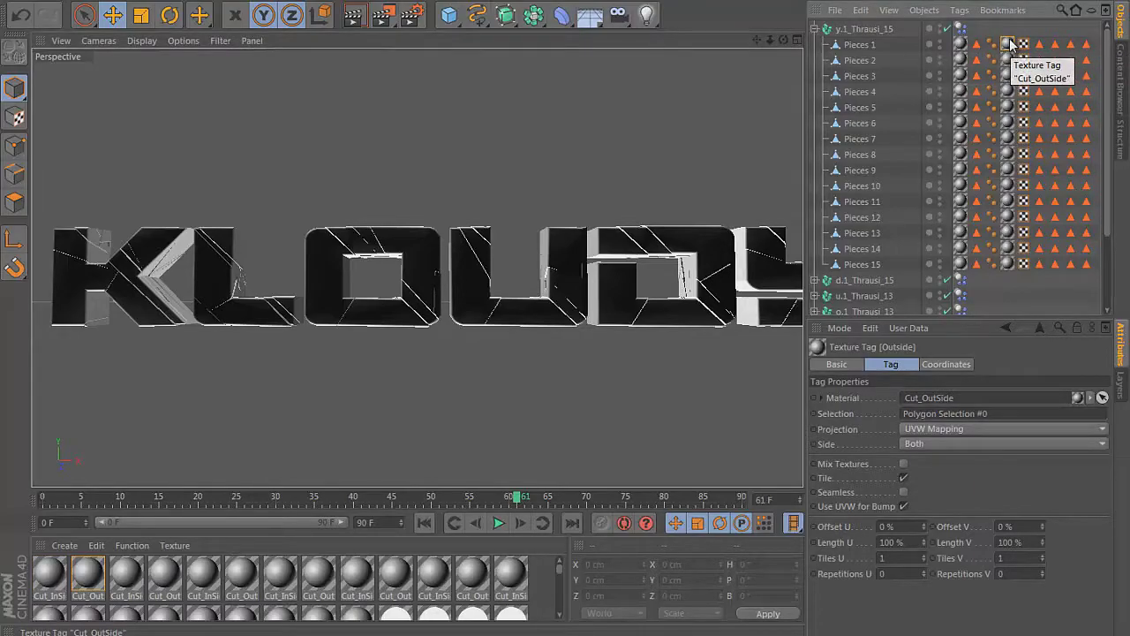
# Set the Cut_InSide material of the first piece to color RGB 0, 255, 229 and disable its Specular channel
pyautogui.click(959, 45)
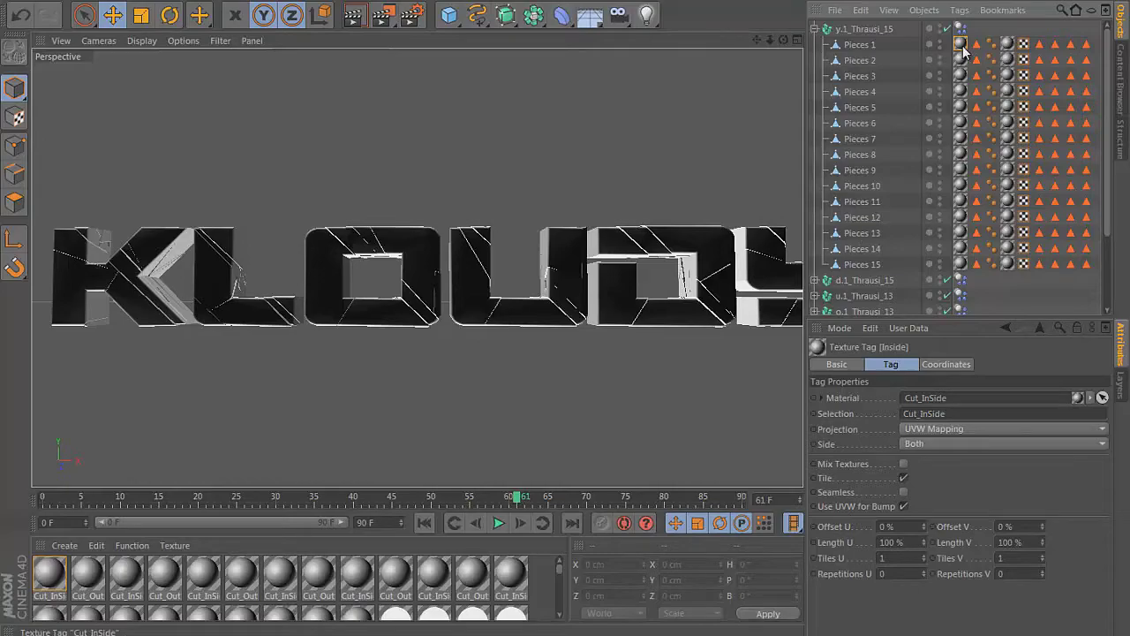
pyautogui.doubleClick(50, 579)
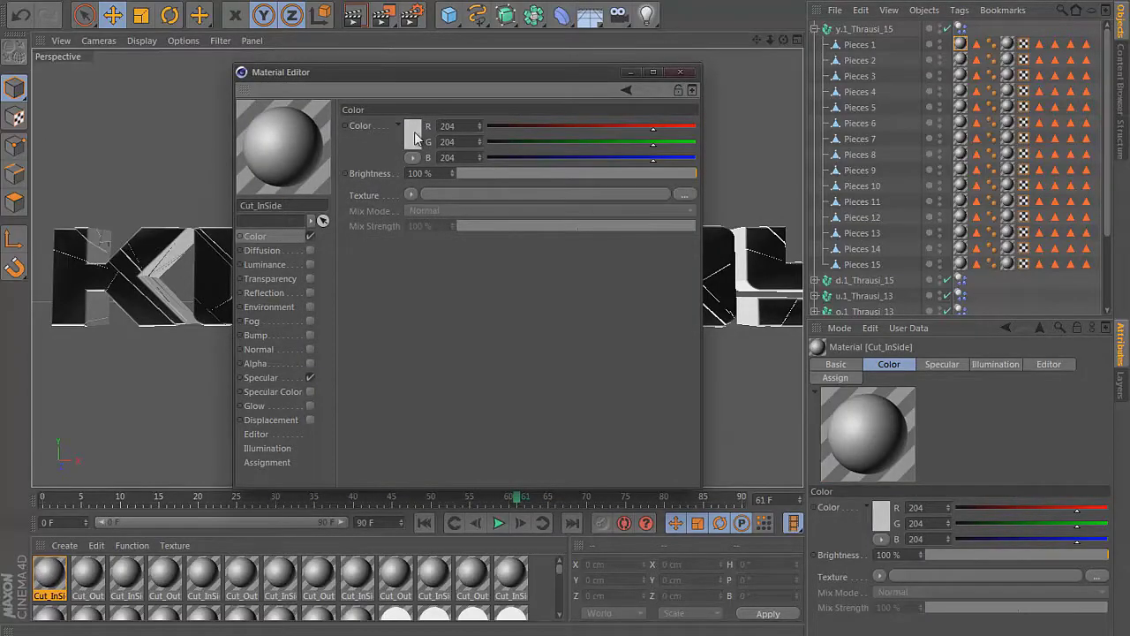
pyautogui.click(417, 136)
pyautogui.moveTo(441, 74); pyautogui.dragTo(440, 50)
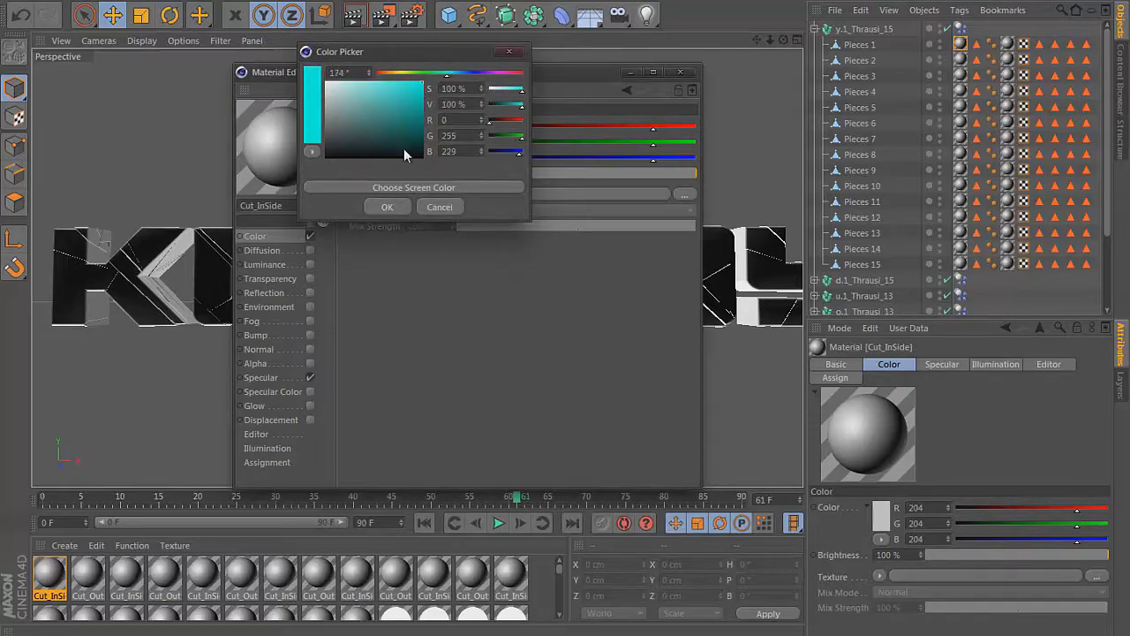
pyautogui.click(386, 207)
pyautogui.click(310, 378)
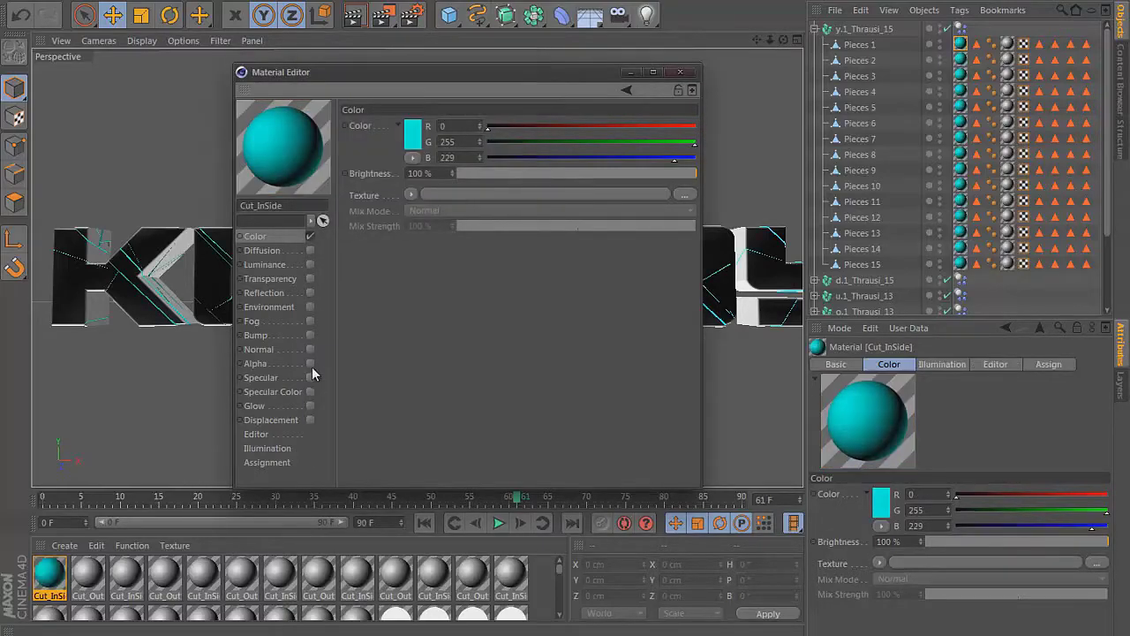
# Enable Diffusion and Luminance on the Cut_InSide material, with a luminance color of RGB 0, 255, 246, and close the material editor
pyautogui.click(279, 251)
pyautogui.click(310, 250)
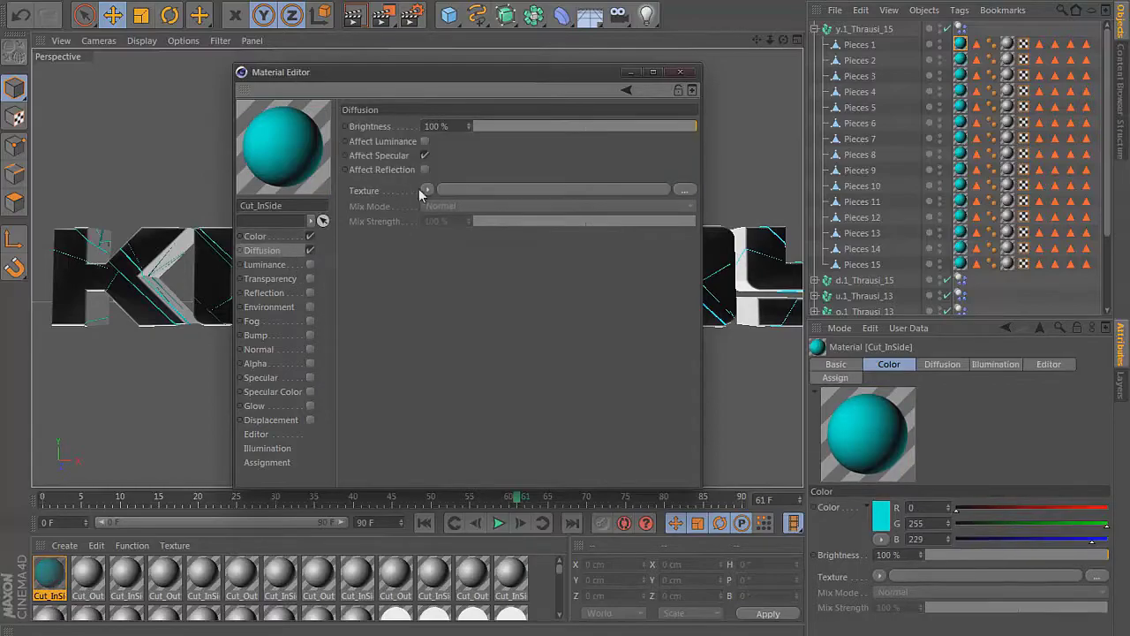
pyautogui.click(284, 265)
pyautogui.click(310, 264)
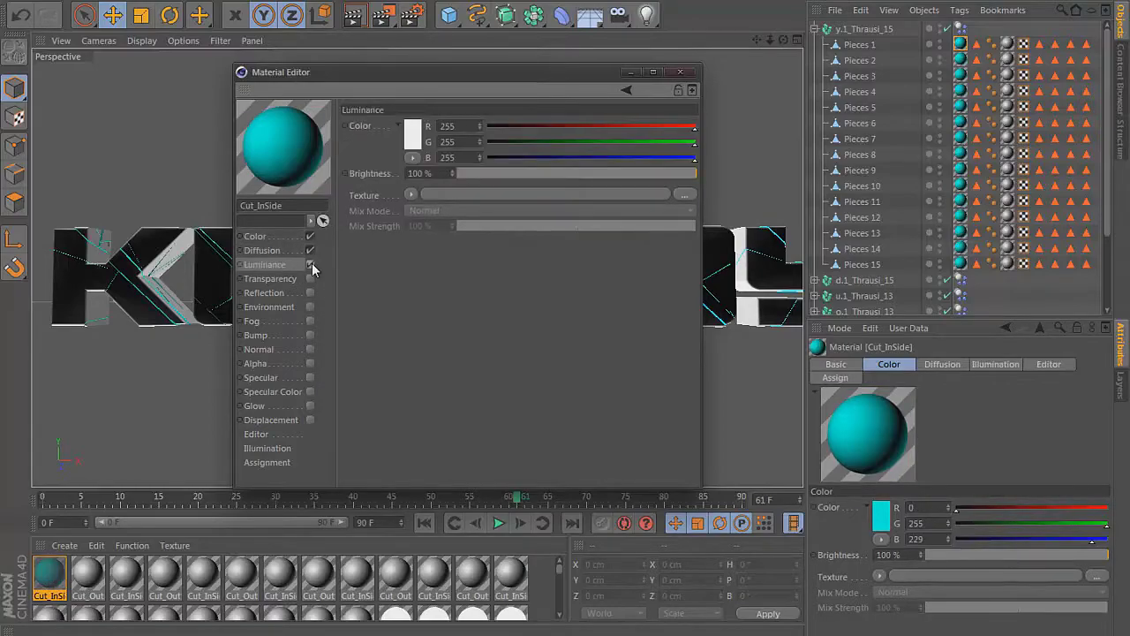
pyautogui.click(408, 142)
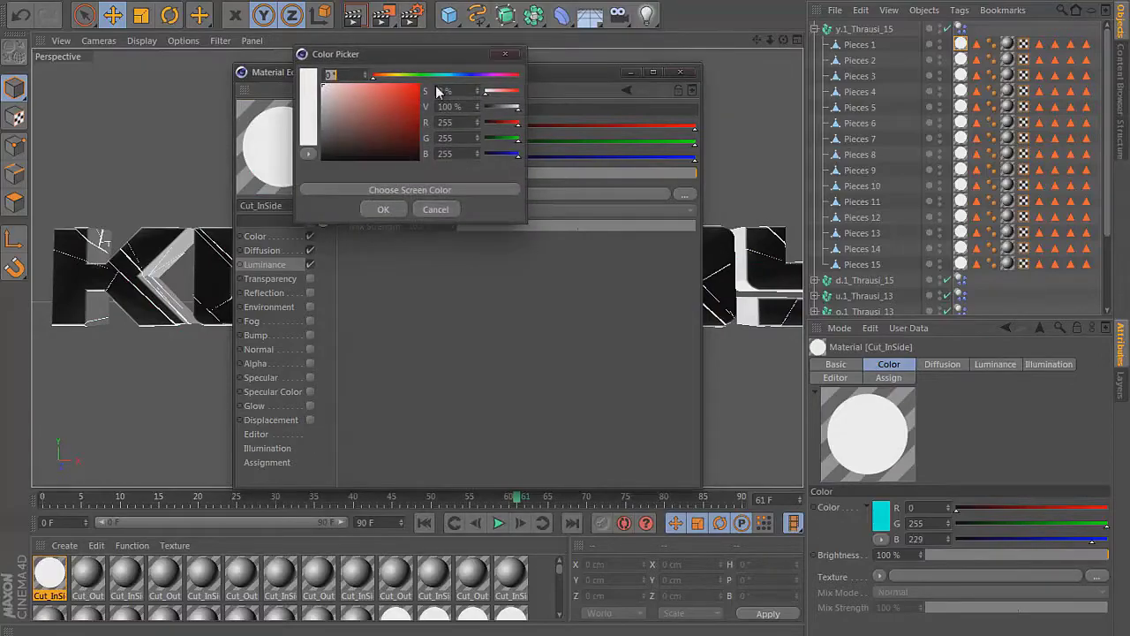
pyautogui.click(438, 75)
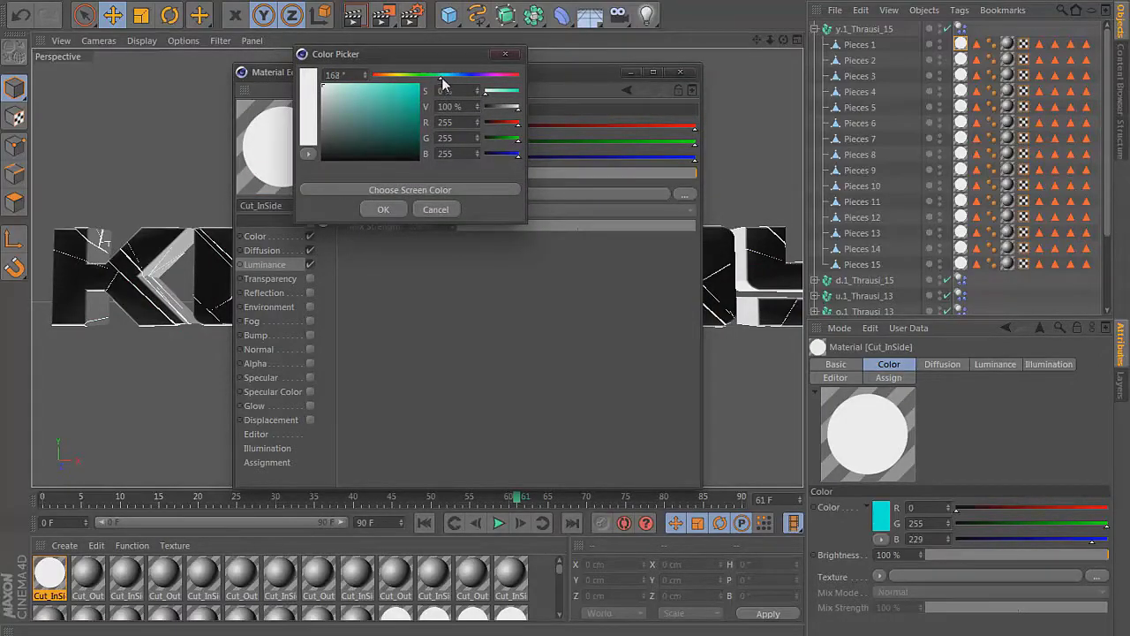
pyautogui.click(400, 107)
pyautogui.click(382, 210)
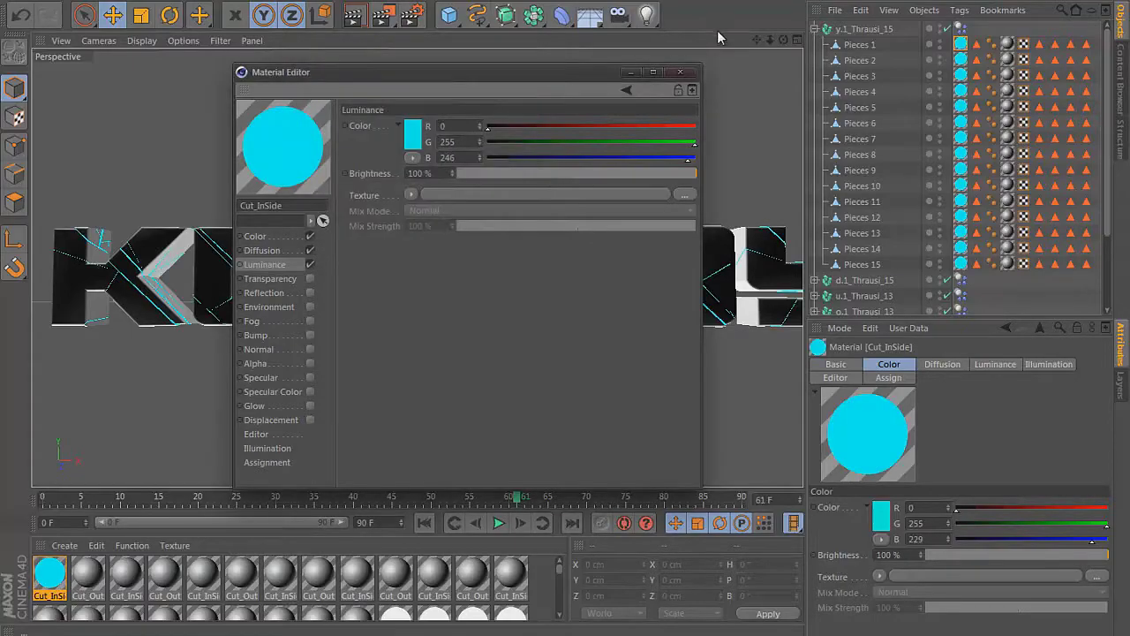
pyautogui.click(679, 71)
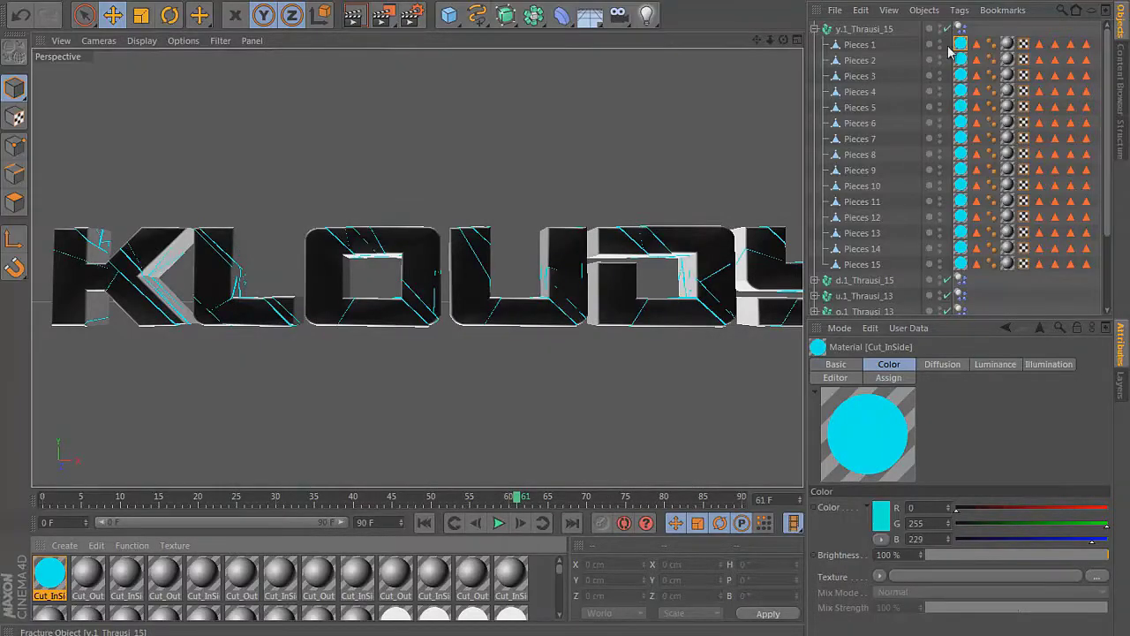
# Check the inside material on the pieces of the d and u fracture objects
pyautogui.click(814, 29)
pyautogui.click(813, 44)
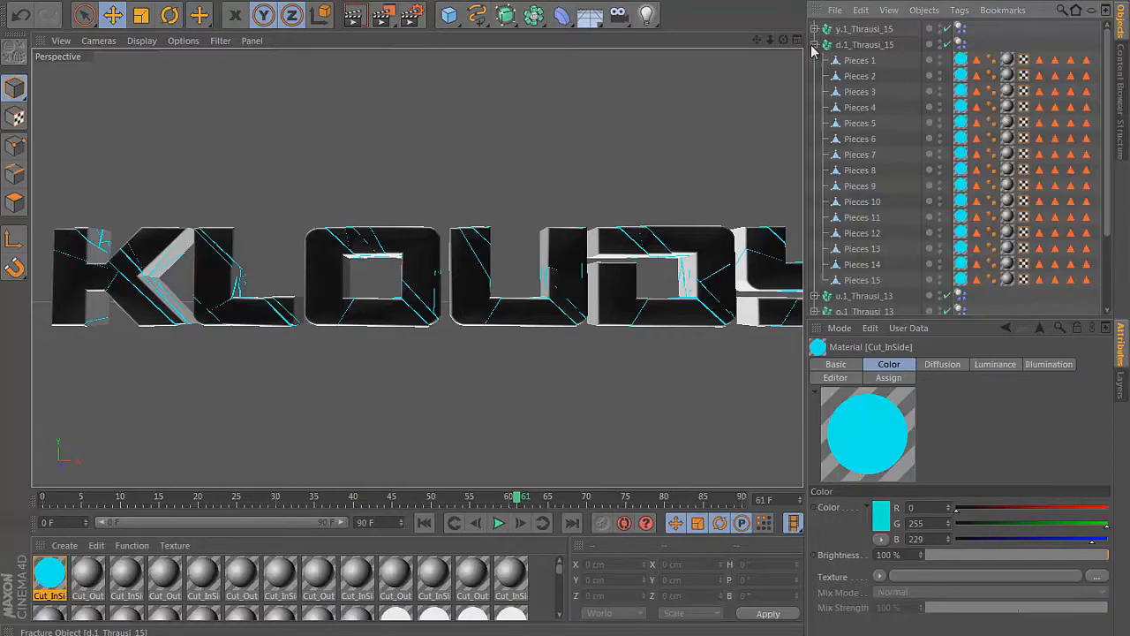
pyautogui.click(814, 44)
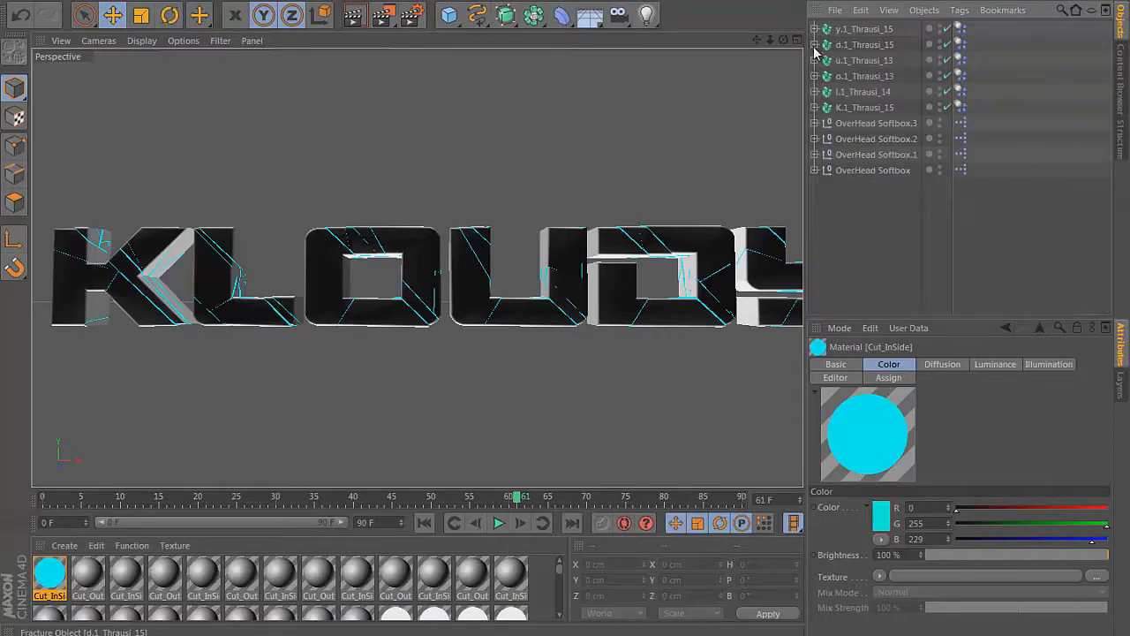
pyautogui.click(814, 60)
pyautogui.click(815, 60)
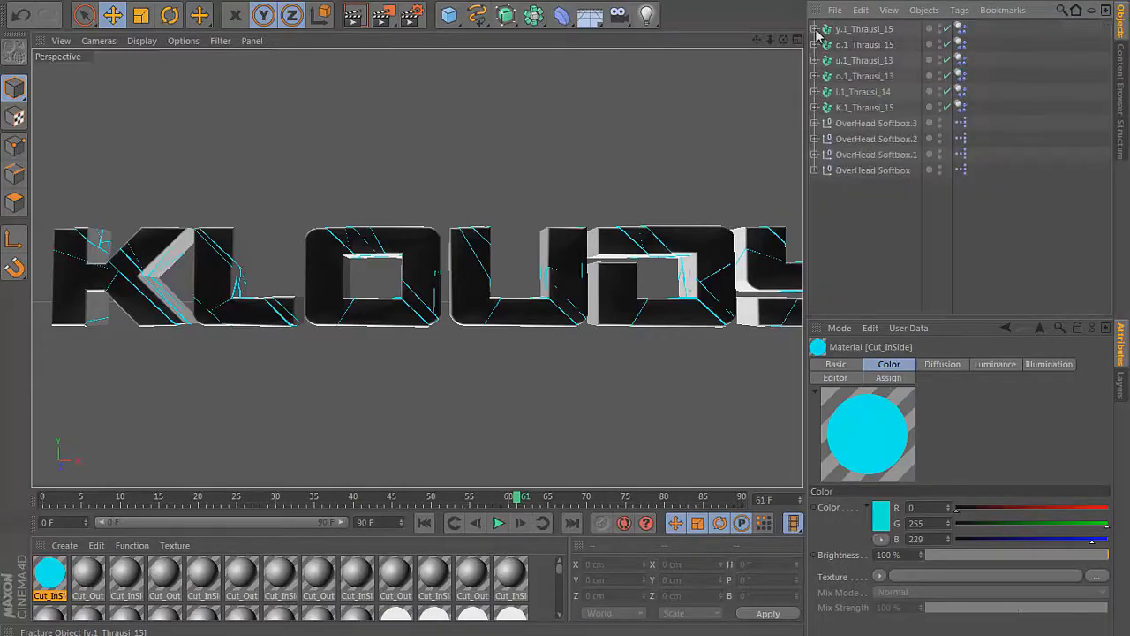
# Set the color of the Cut_OutSide material on the y object's first piece to white, RGB 255, 255, 255
pyautogui.click(814, 28)
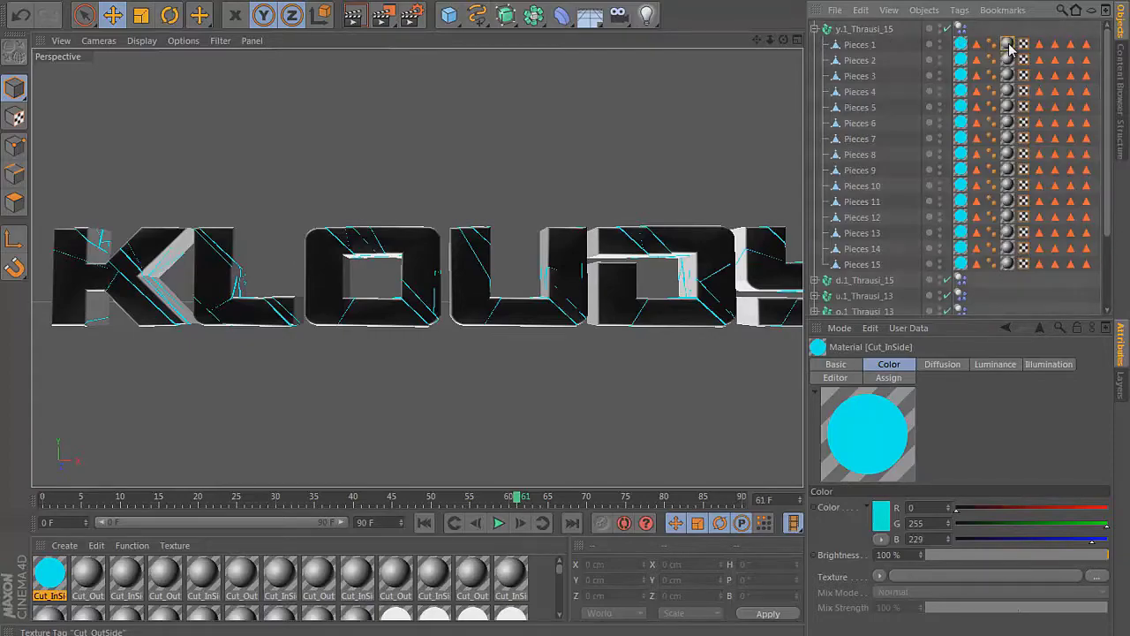
pyautogui.click(1007, 44)
pyautogui.doubleClick(101, 587)
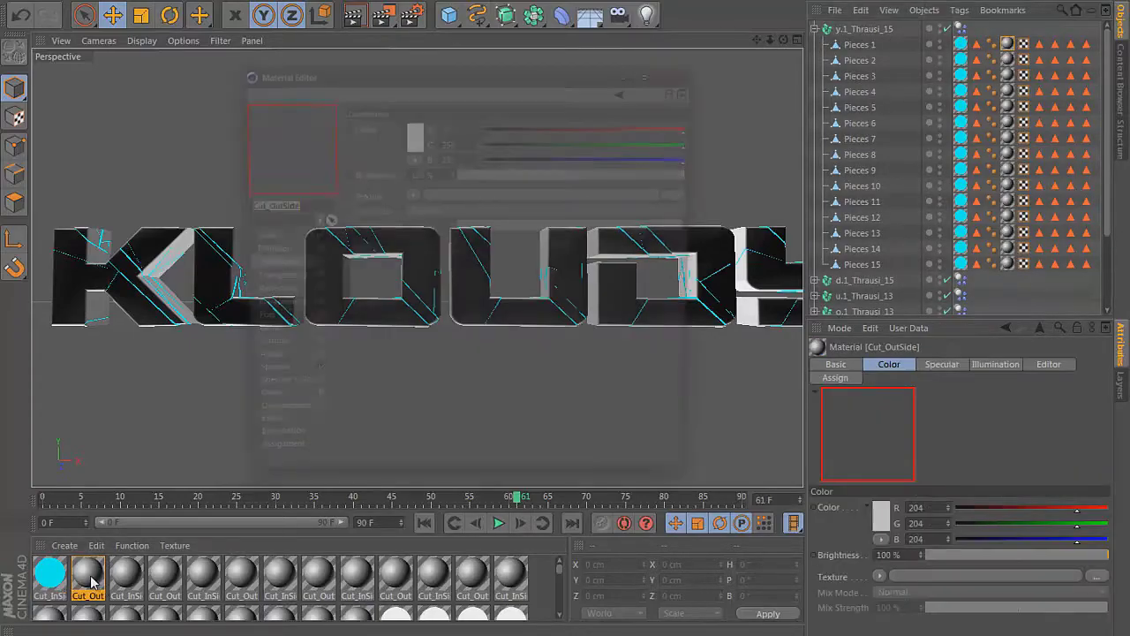
pyautogui.click(281, 382)
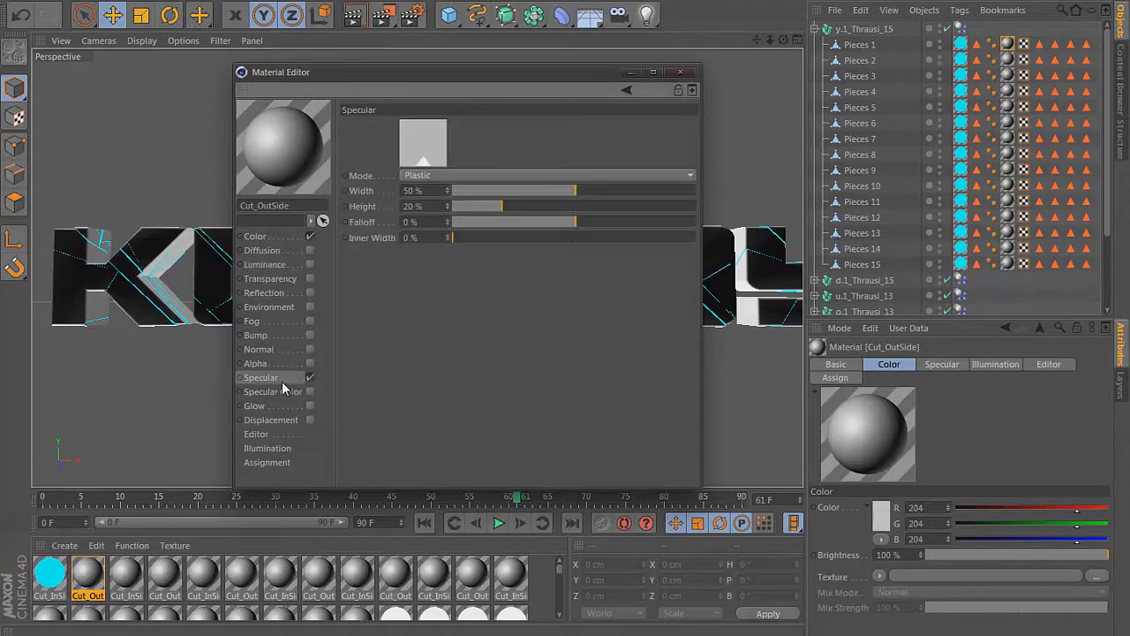
pyautogui.click(289, 238)
pyautogui.click(415, 141)
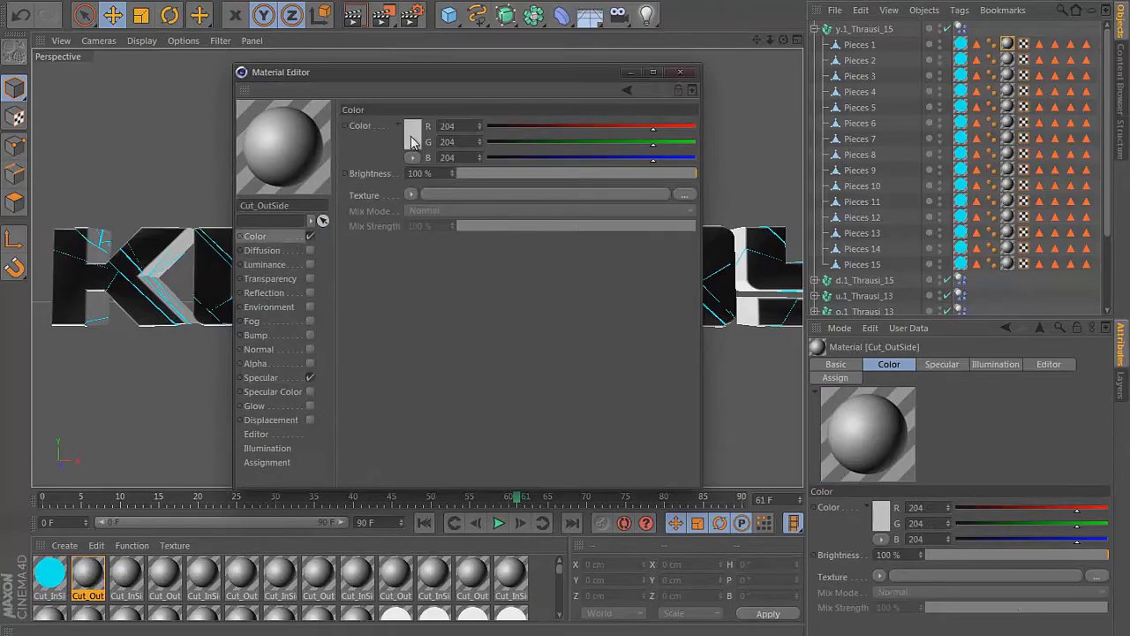
pyautogui.click(385, 212)
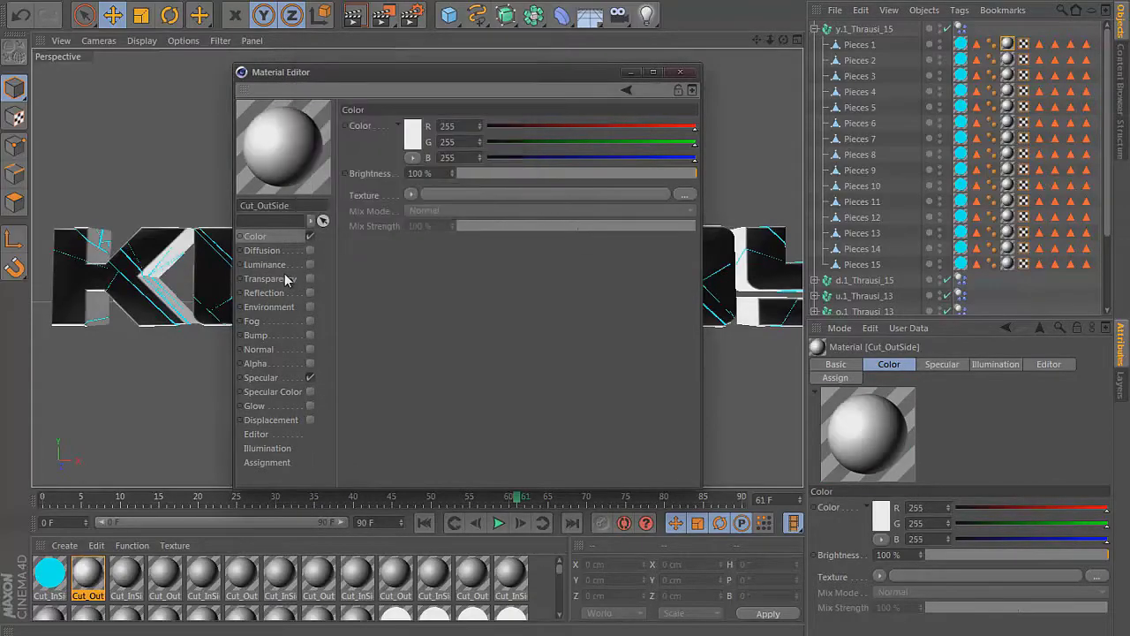
# Enable Reflection on the Cut_OutSide material with 2% brightness and a Fresnel texture
pyautogui.click(269, 292)
pyautogui.click(310, 293)
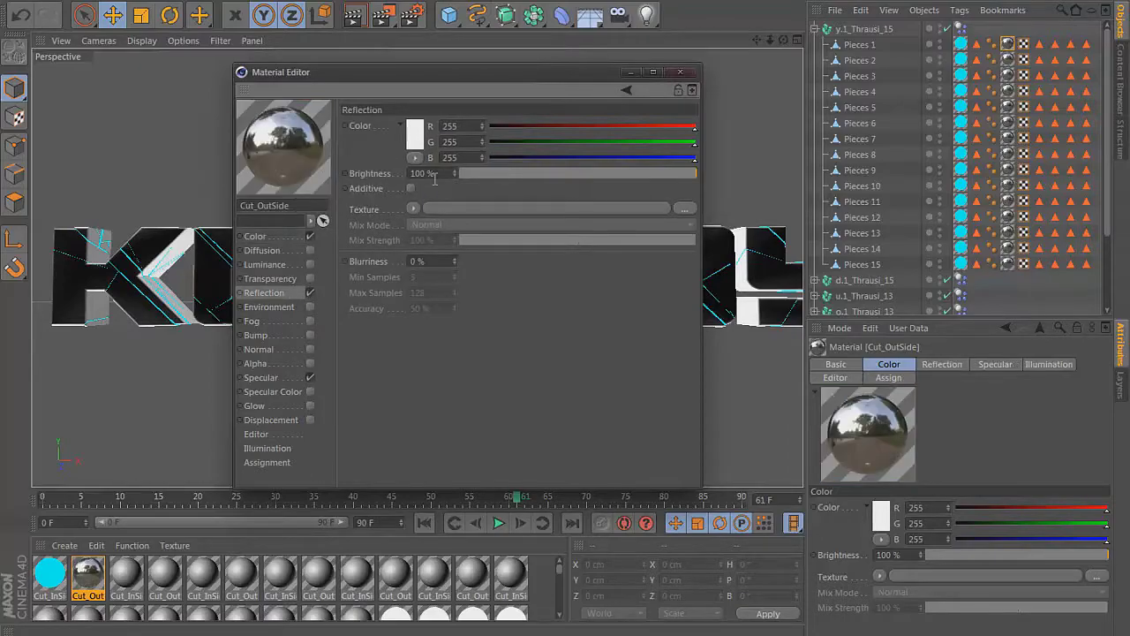
pyautogui.doubleClick(445, 174)
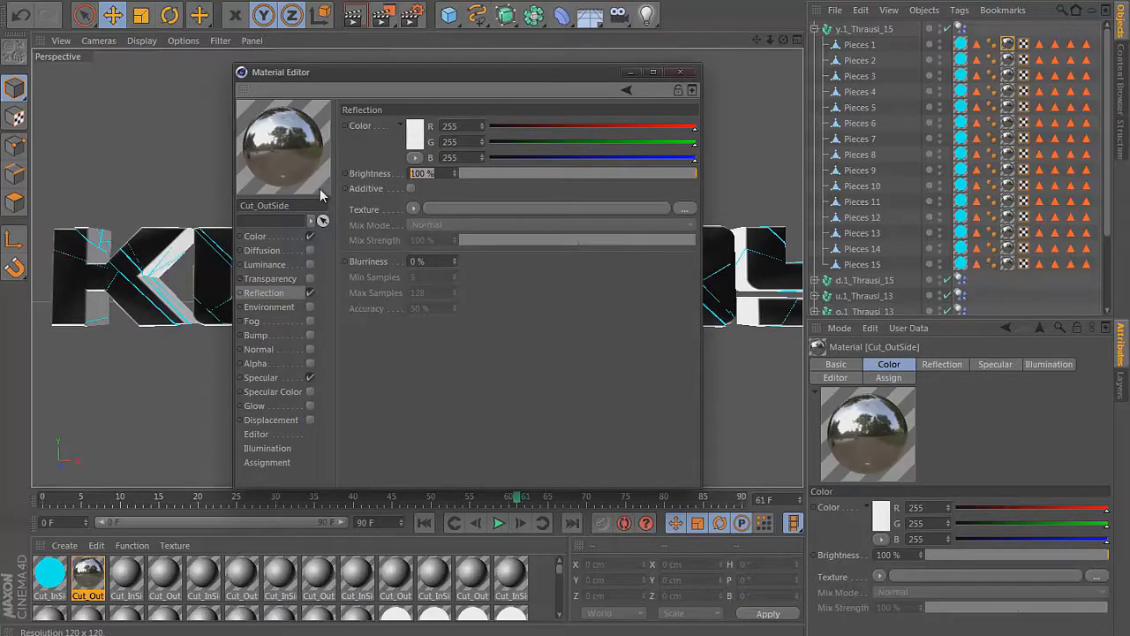
pyautogui.write('2')
pyautogui.click(414, 209)
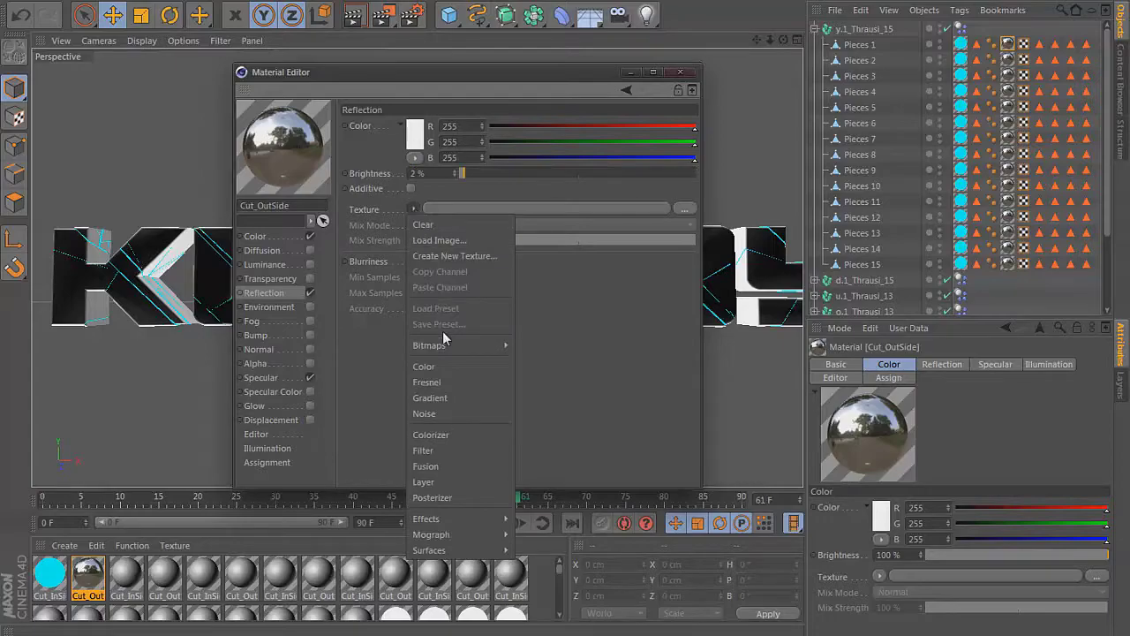
pyautogui.click(450, 384)
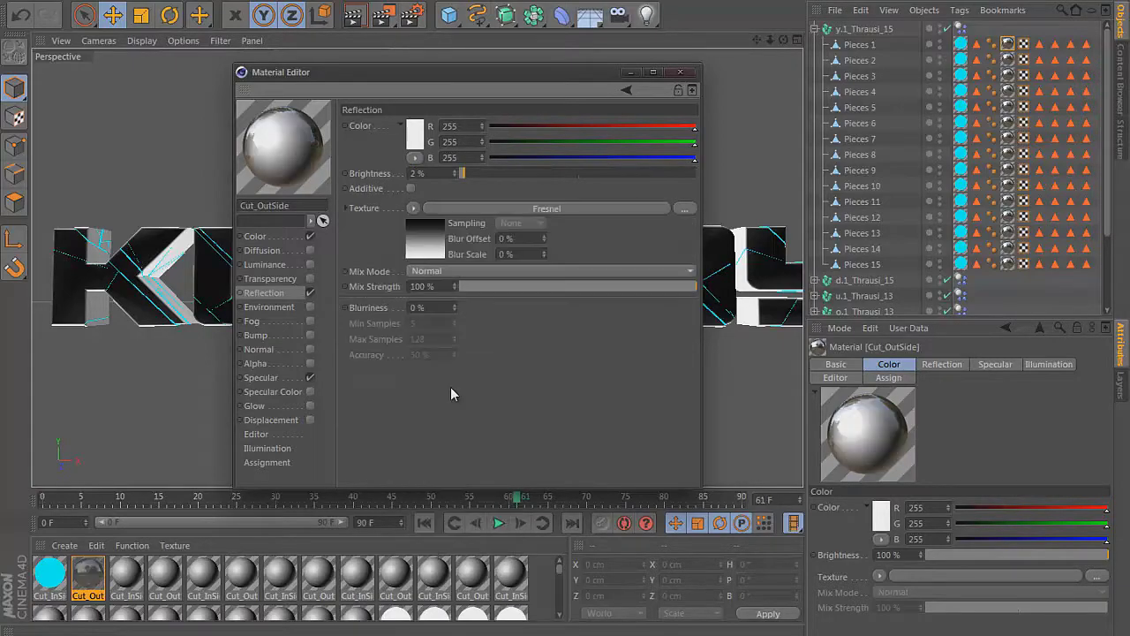
# Set the reflection's mix strength to 1% and its blurriness to 3%
pyautogui.doubleClick(439, 288)
pyautogui.write('1')
pyautogui.press('Return')
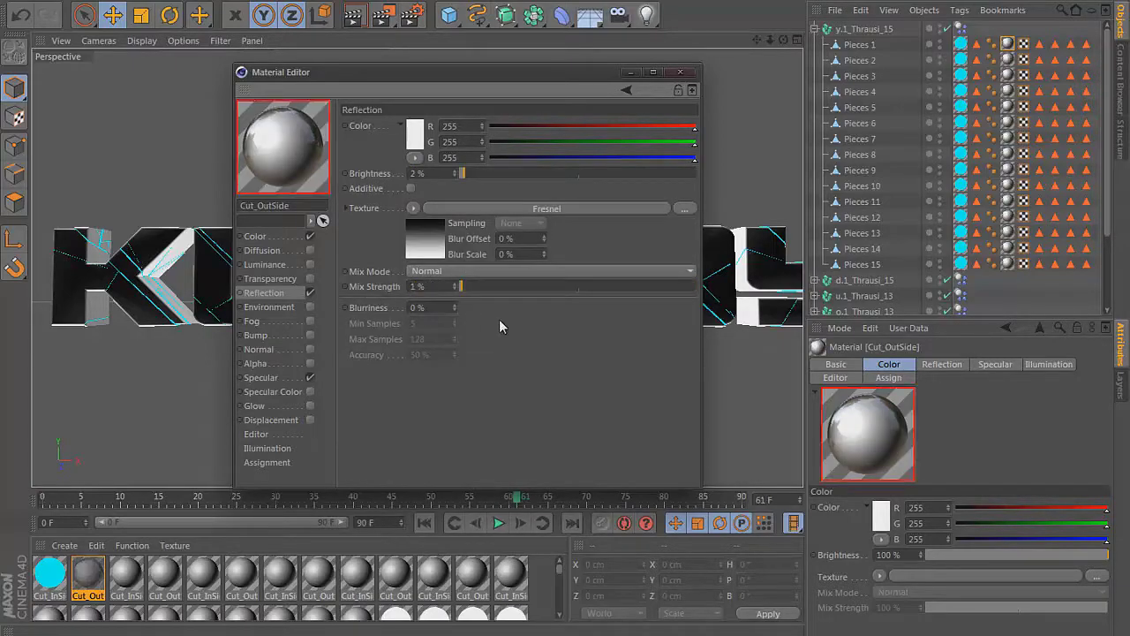
pyautogui.write('3')
pyautogui.press('Return')
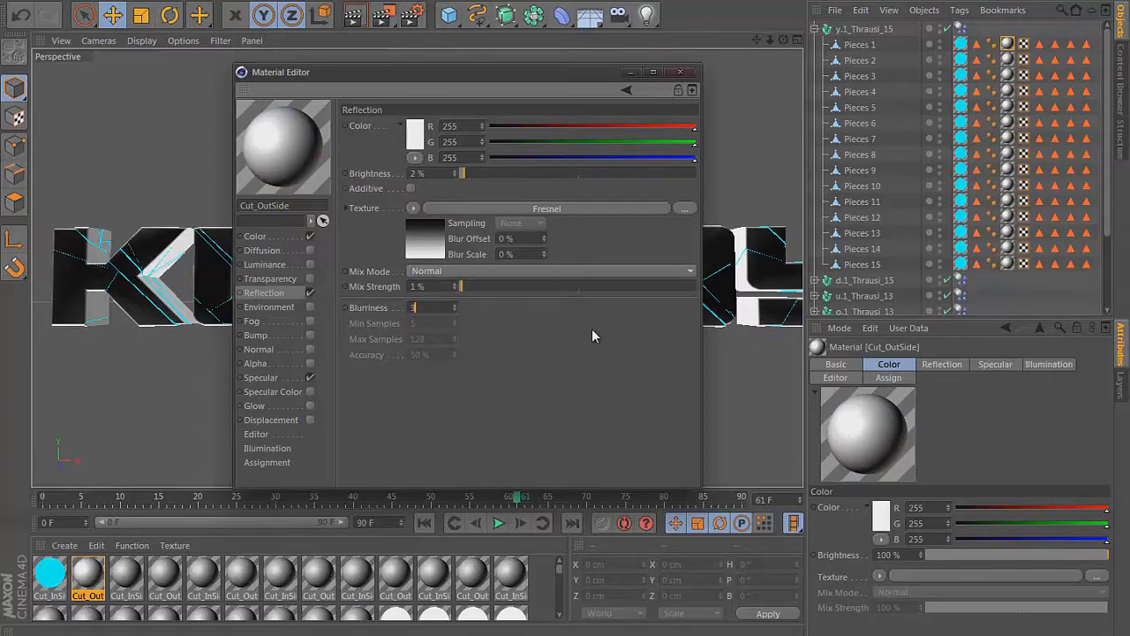
# Close the Material Editor, collapse the y fracture object's pieces and frame the whole text in the perspective view
pyautogui.click(679, 72)
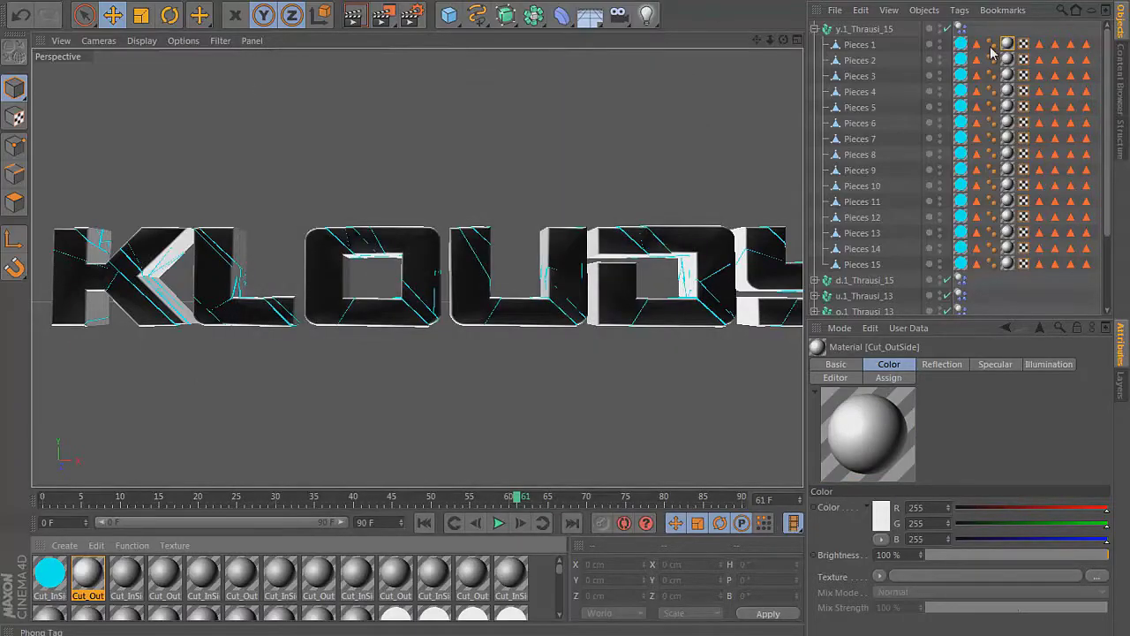
pyautogui.click(813, 30)
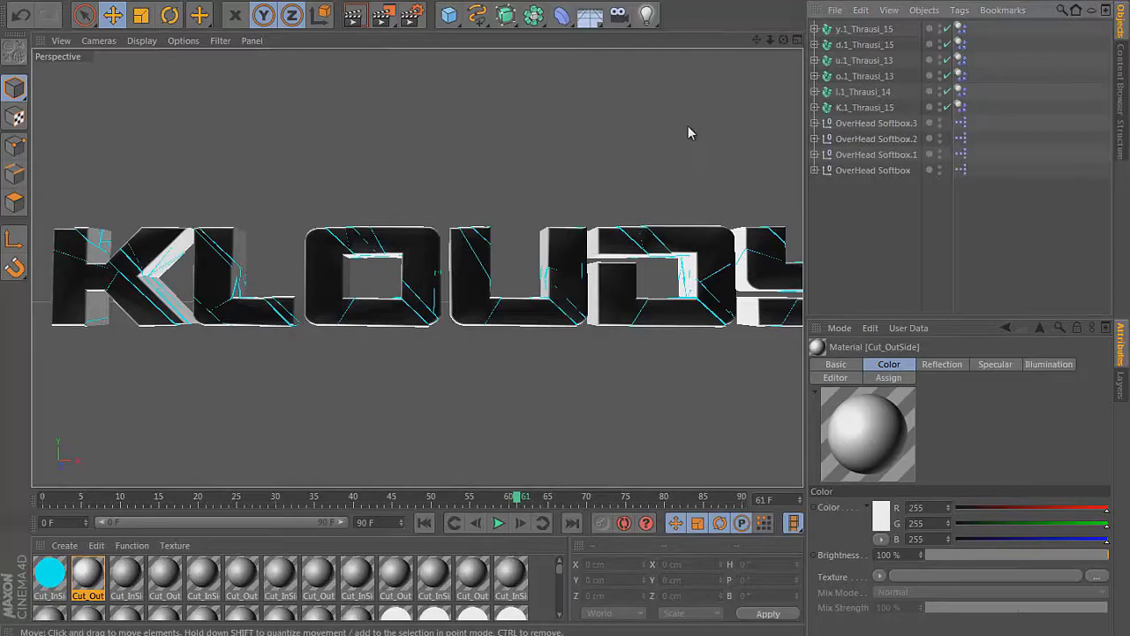
pyautogui.scroll(-3, 688, 125)
pyautogui.moveTo(756, 40); pyautogui.dragTo(654, 89)
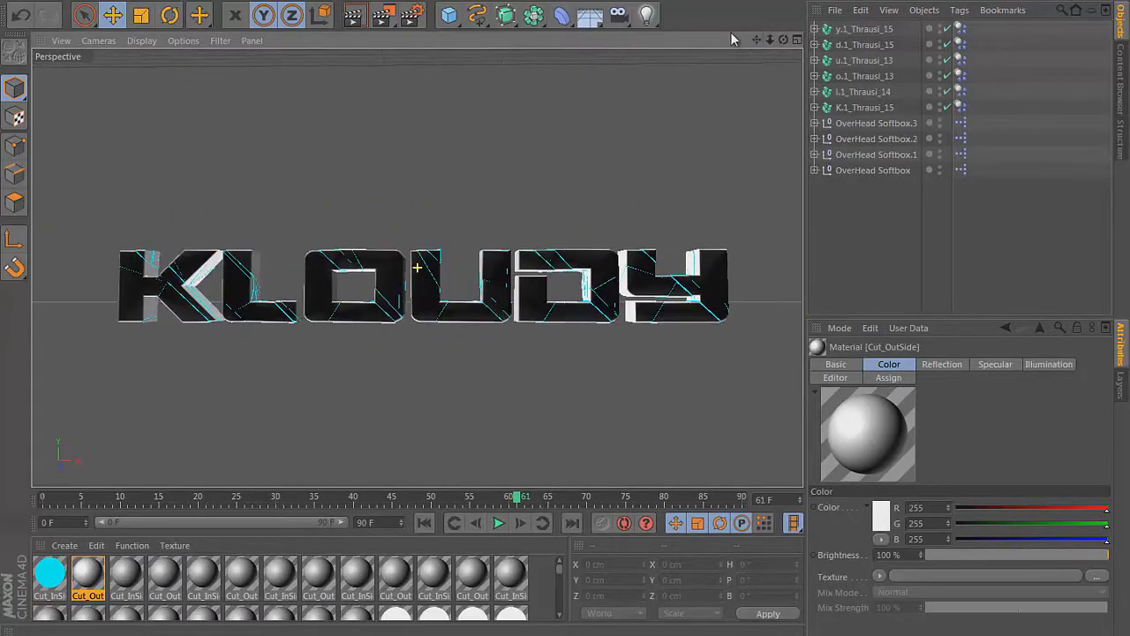
# Open the render settings and review the output image size and frame range
pyautogui.click(421, 18)
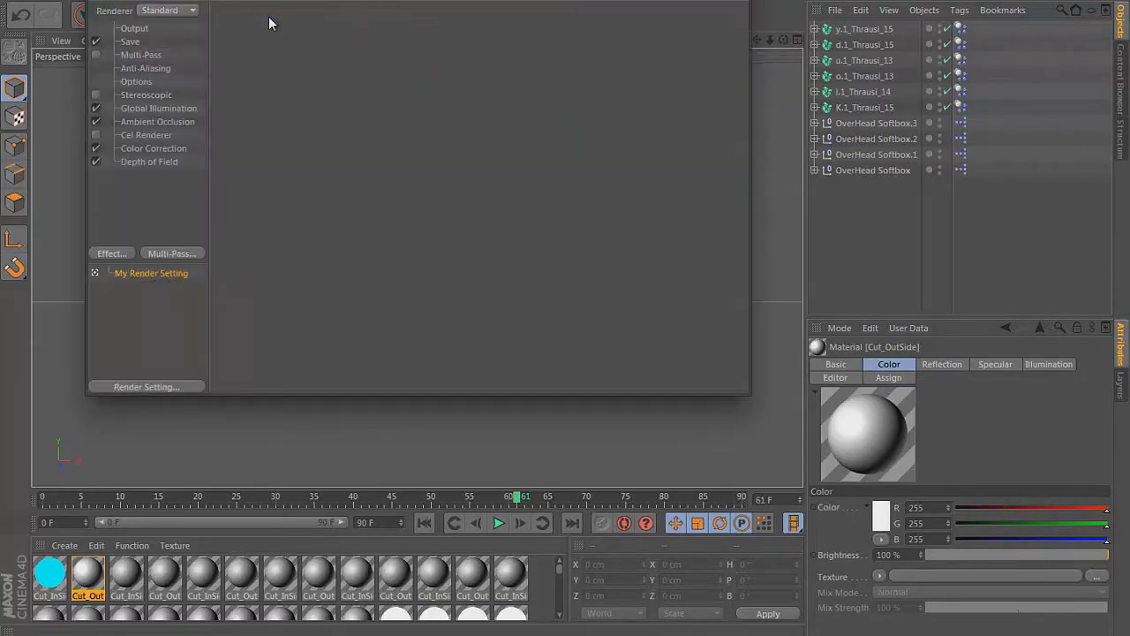
pyautogui.click(129, 29)
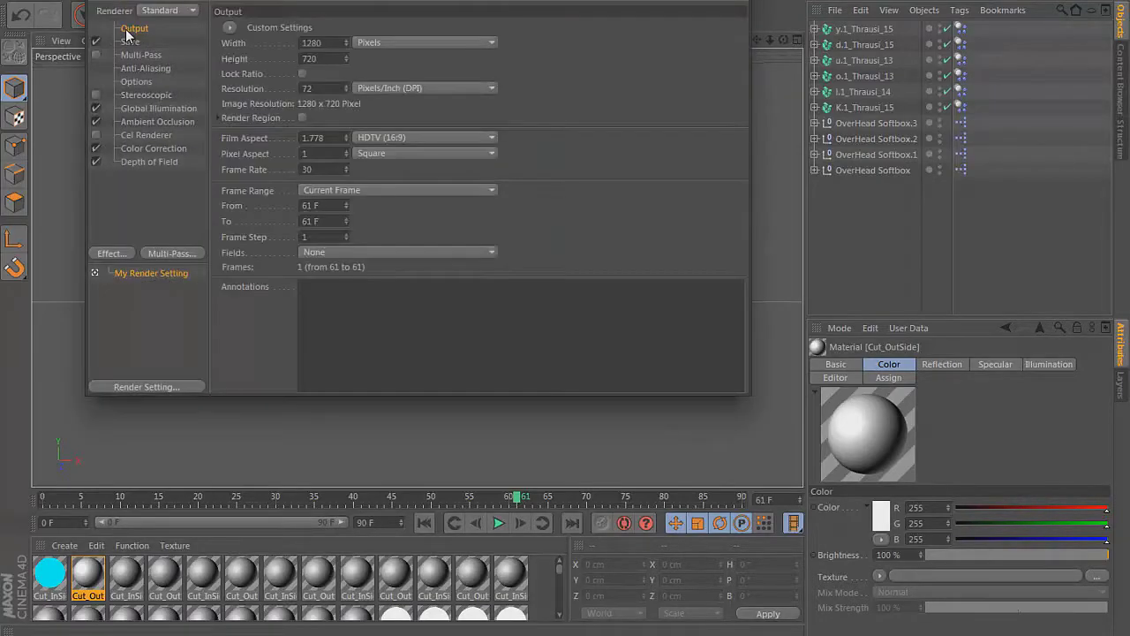
pyautogui.click(327, 57)
pyautogui.click(328, 194)
pyautogui.click(328, 193)
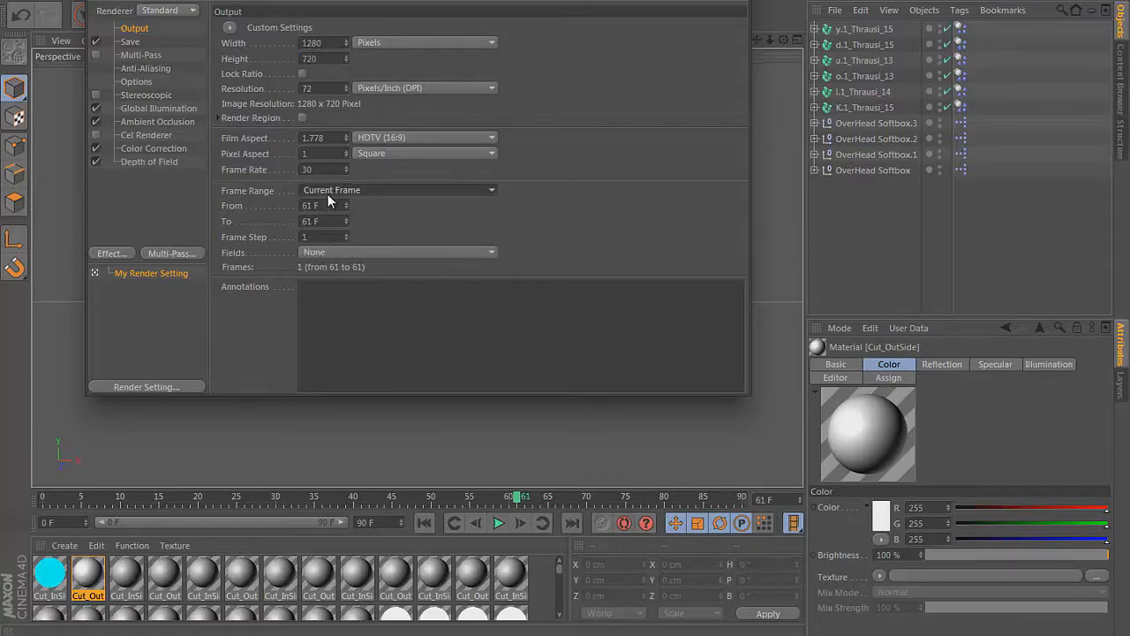
pyautogui.click(327, 193)
pyautogui.click(328, 193)
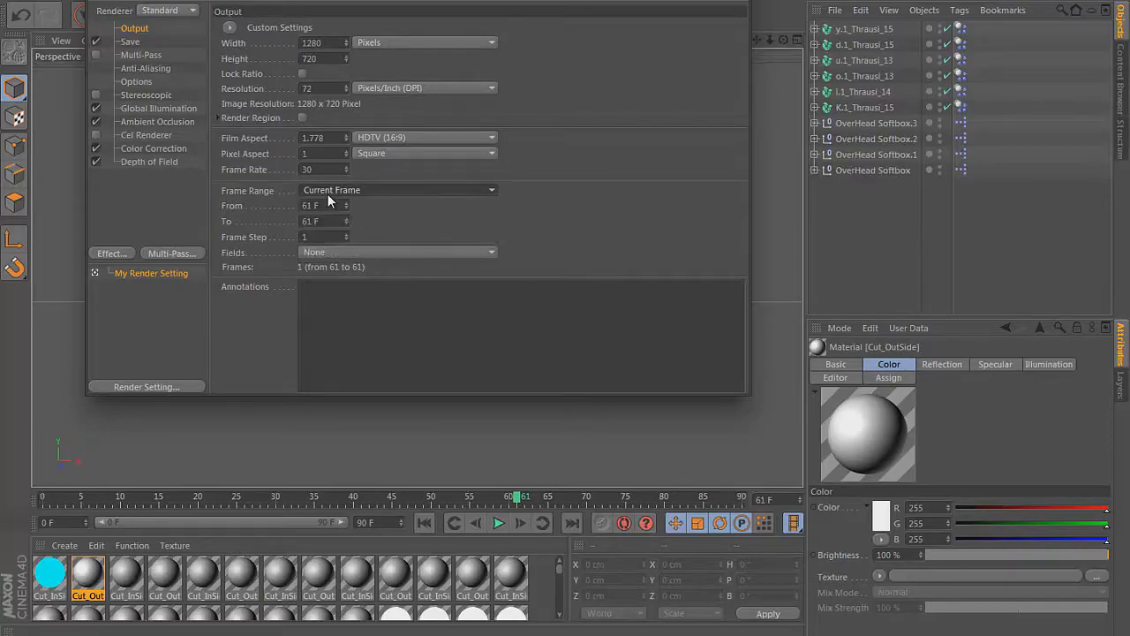
# Review the render's save location and the available image formats, leaving the format at PNG
pyautogui.click(134, 44)
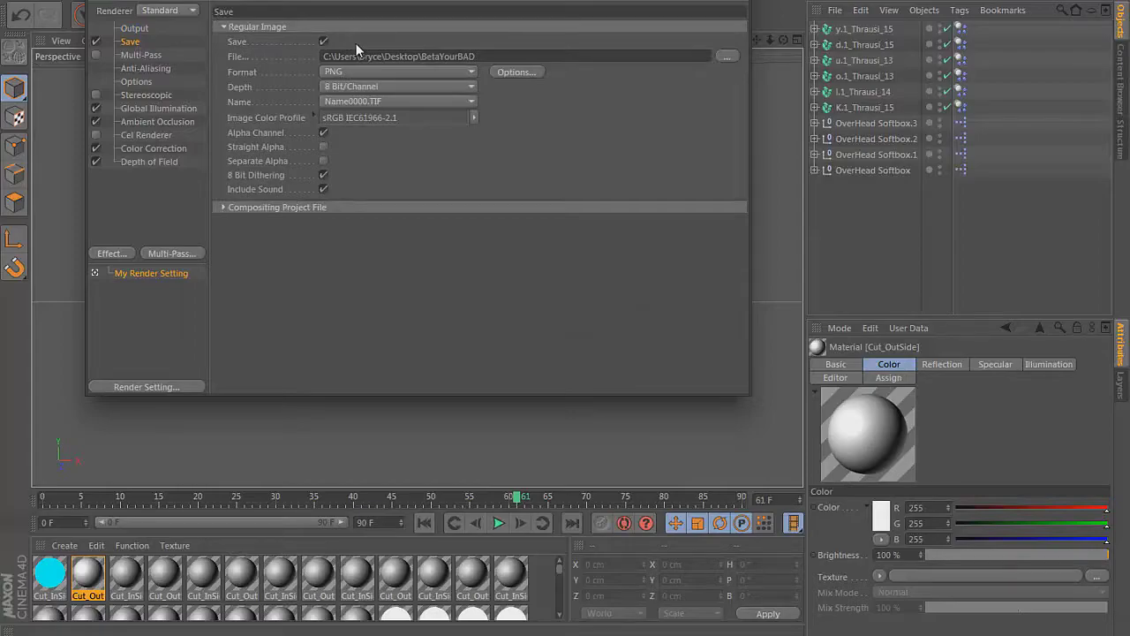
pyautogui.click(726, 56)
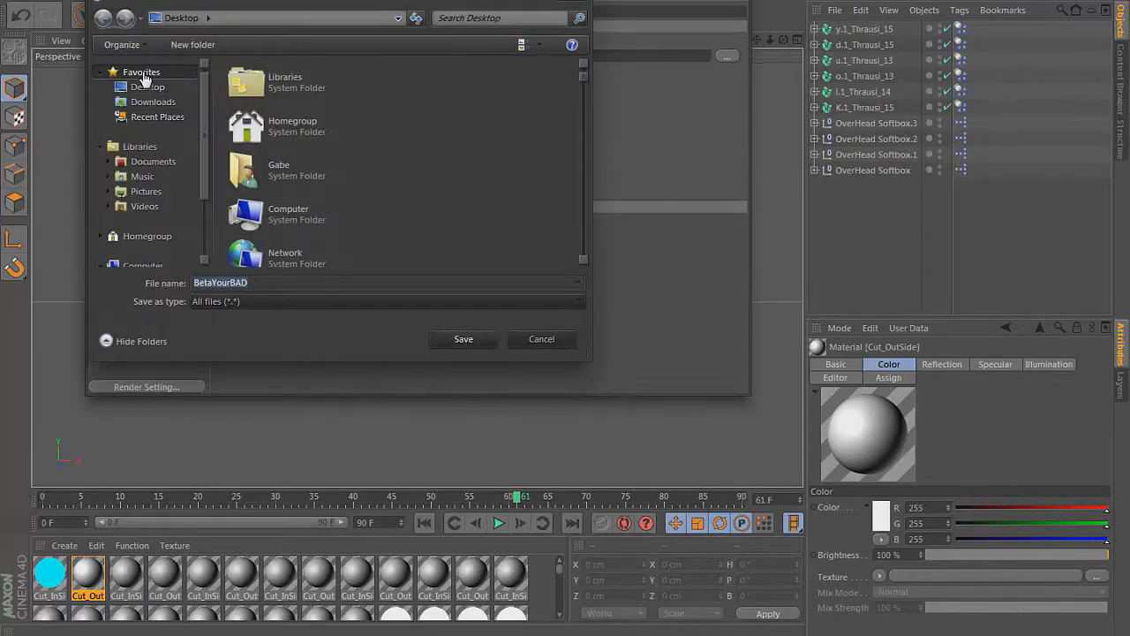
pyautogui.click(157, 88)
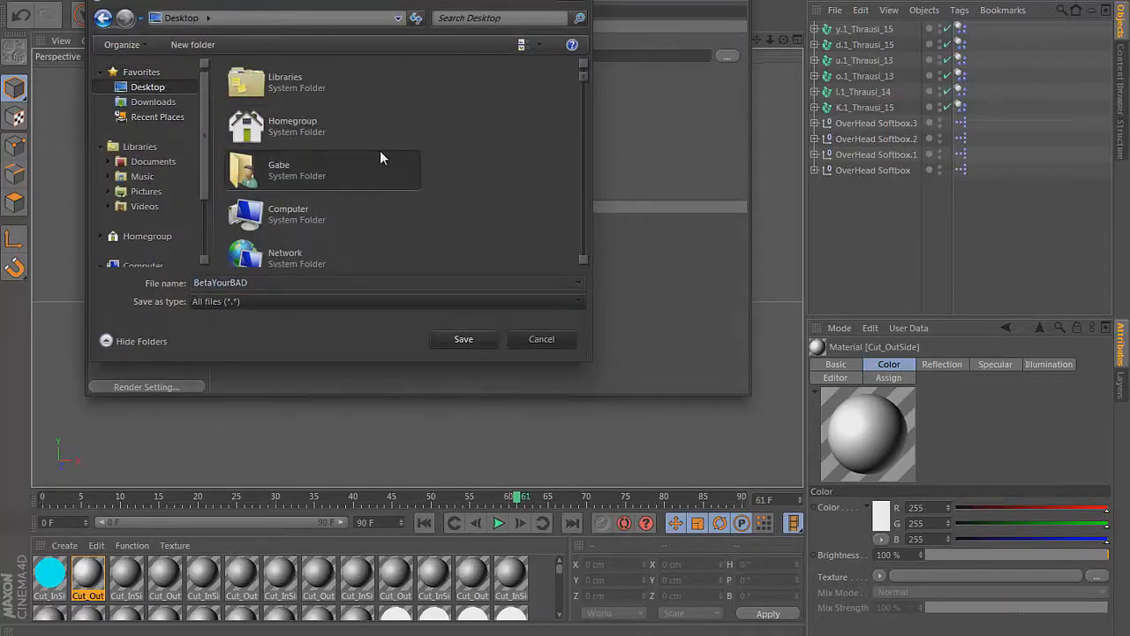
pyautogui.click(541, 339)
pyautogui.click(417, 71)
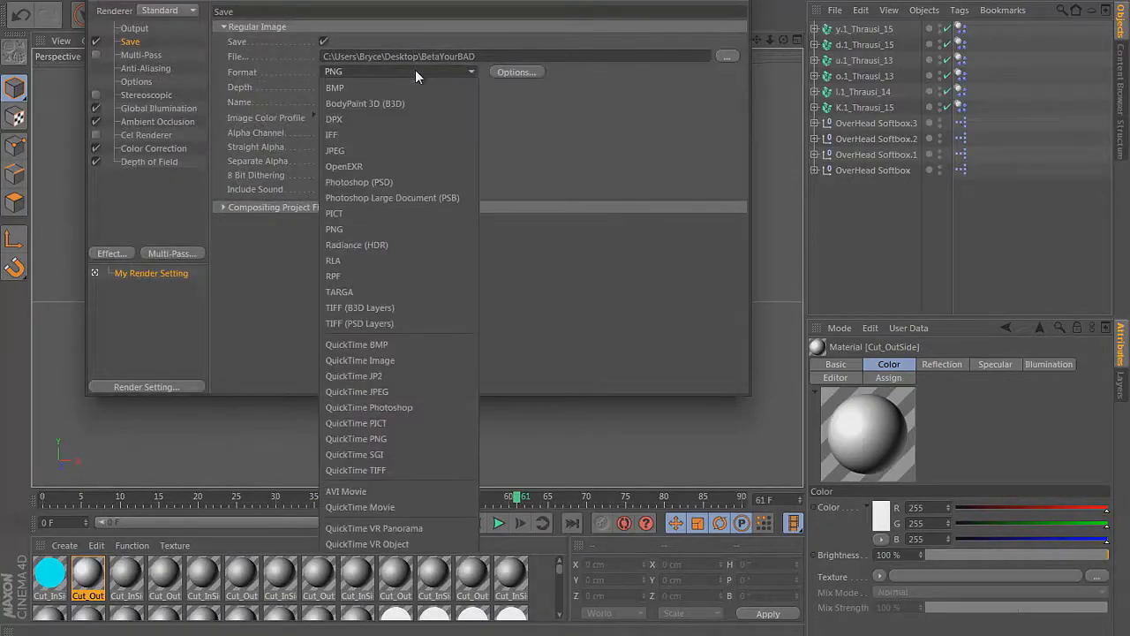
pyautogui.click(415, 70)
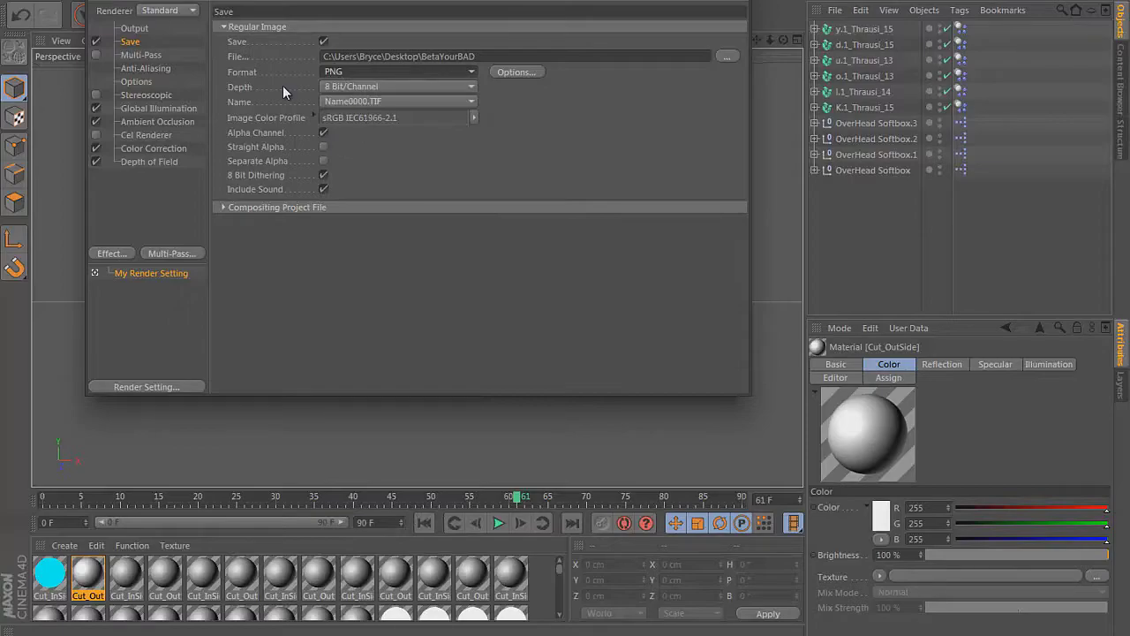
# Review the Multi-Pass and Anti-Aliasing render settings, including the available anti-aliasing types
pyautogui.click(146, 57)
pyautogui.click(167, 68)
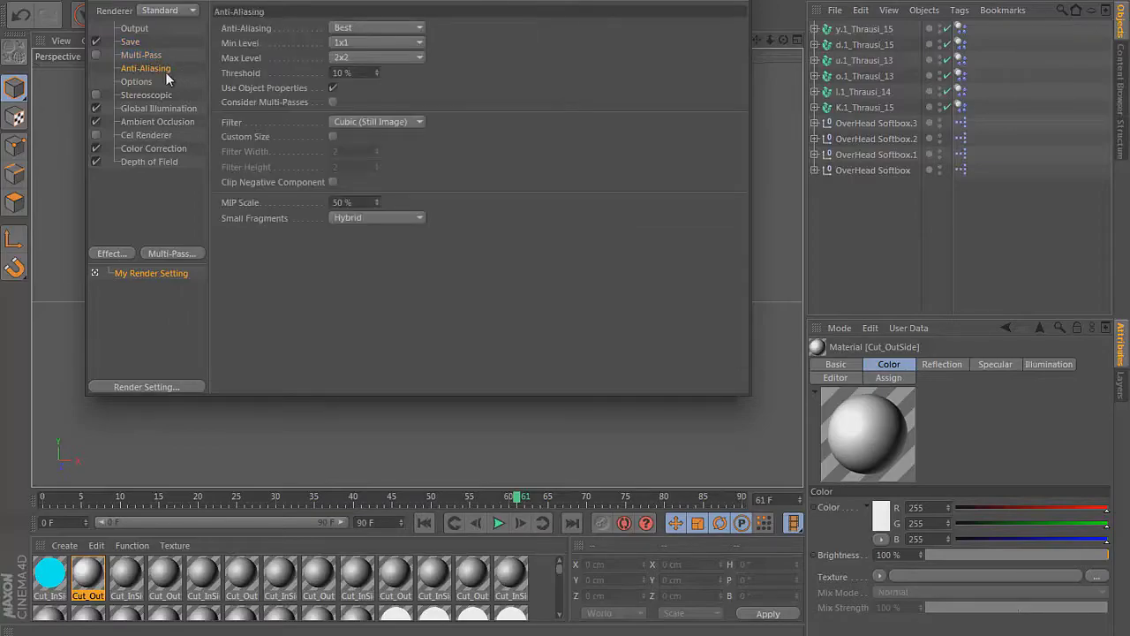
pyautogui.click(391, 30)
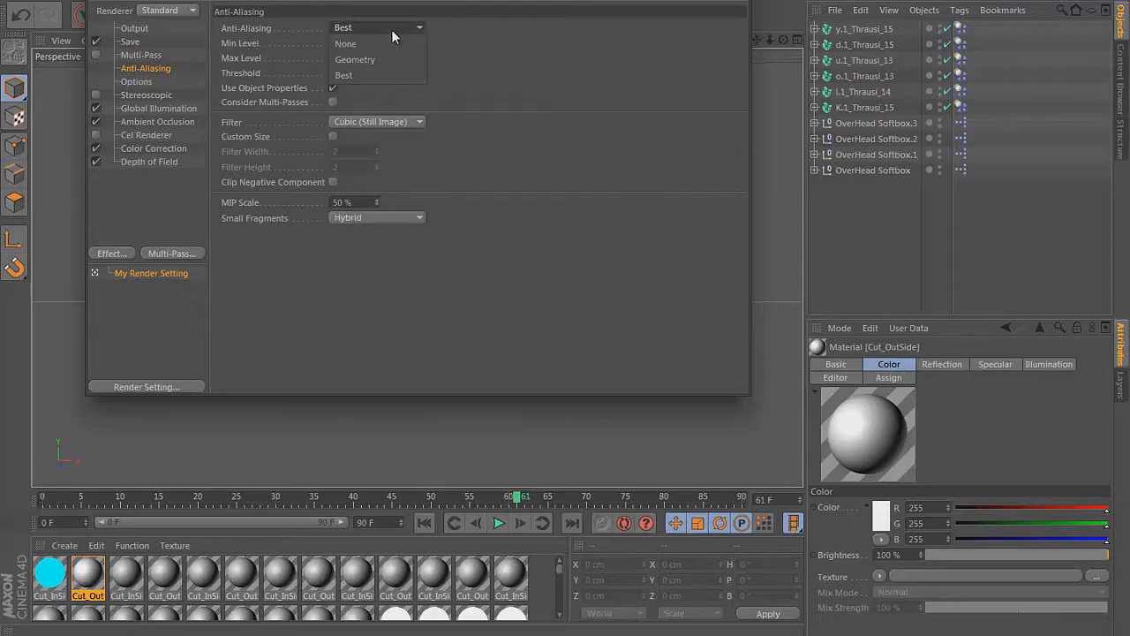
pyautogui.click(391, 29)
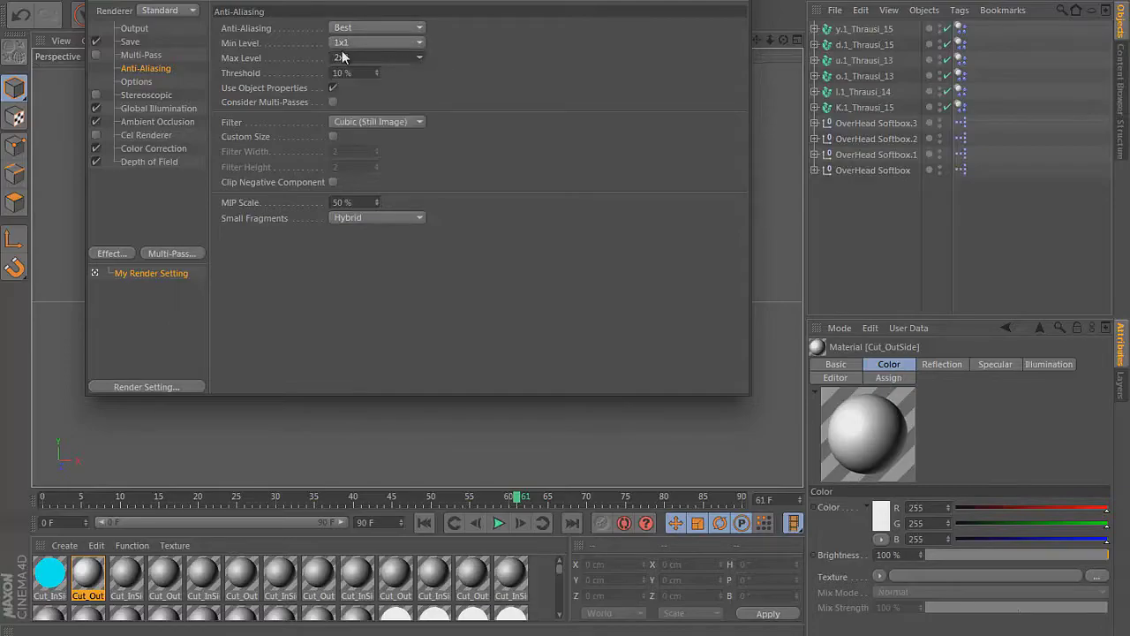
# Review the list of addable render effects and the Global Illumination, Ambient Occlusion, Color Correction and Depth of Field entries
pyautogui.click(124, 234)
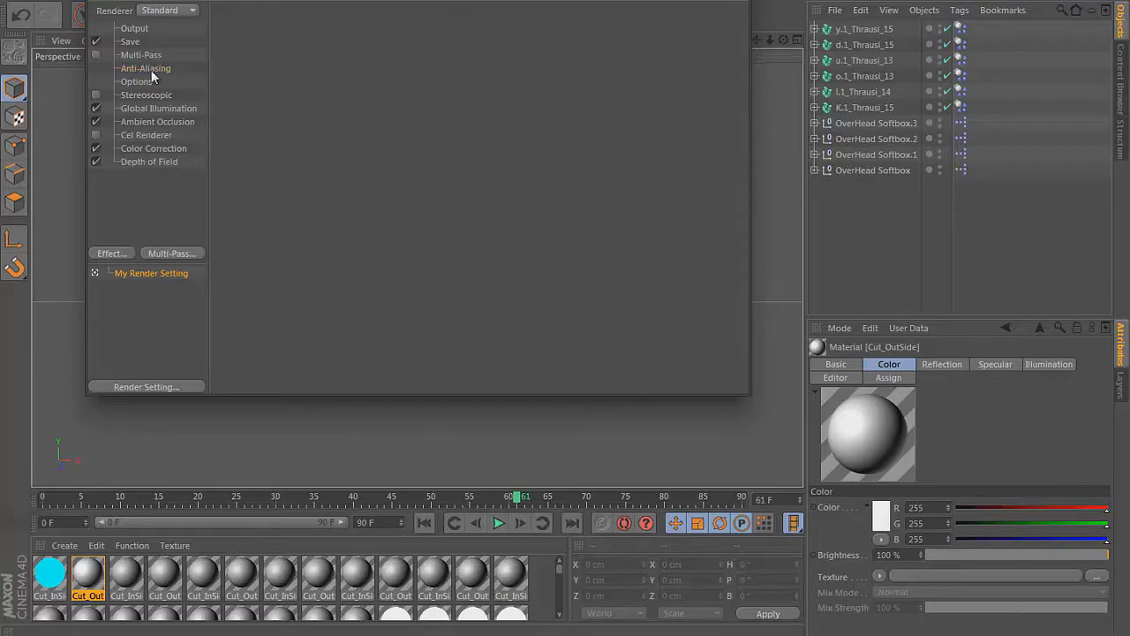
pyautogui.click(112, 256)
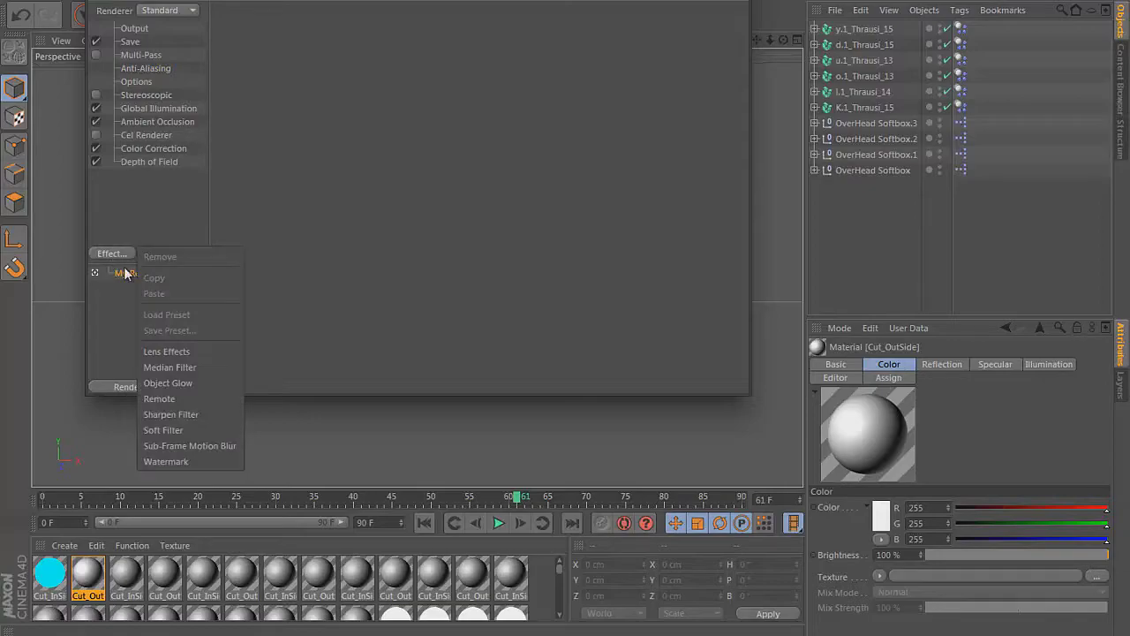
pyautogui.click(157, 202)
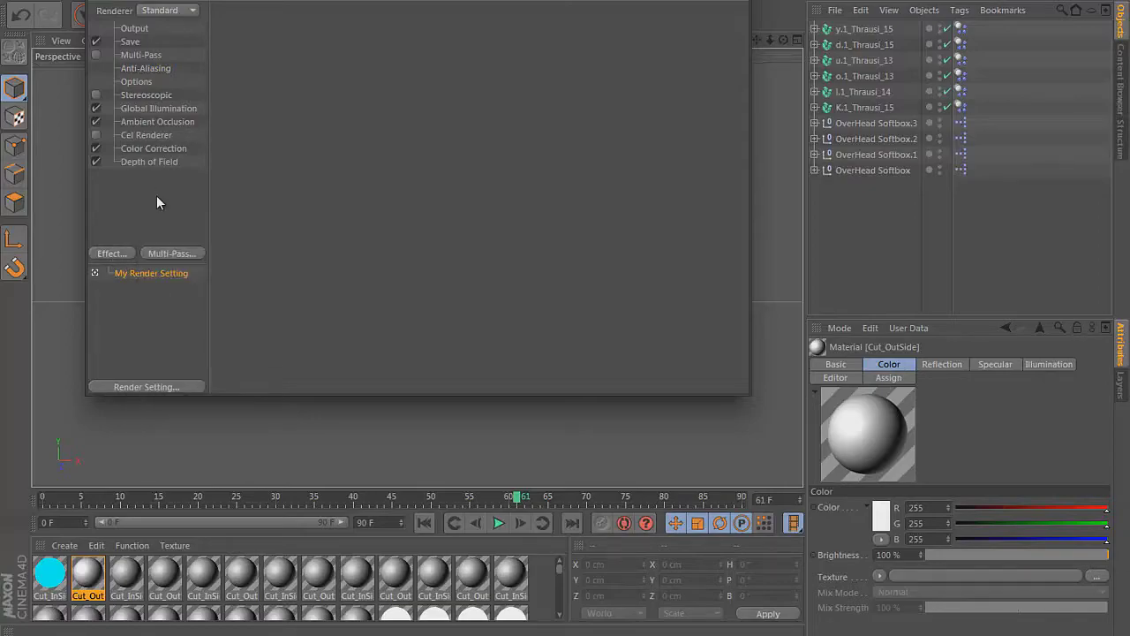
pyautogui.click(157, 108)
pyautogui.click(184, 123)
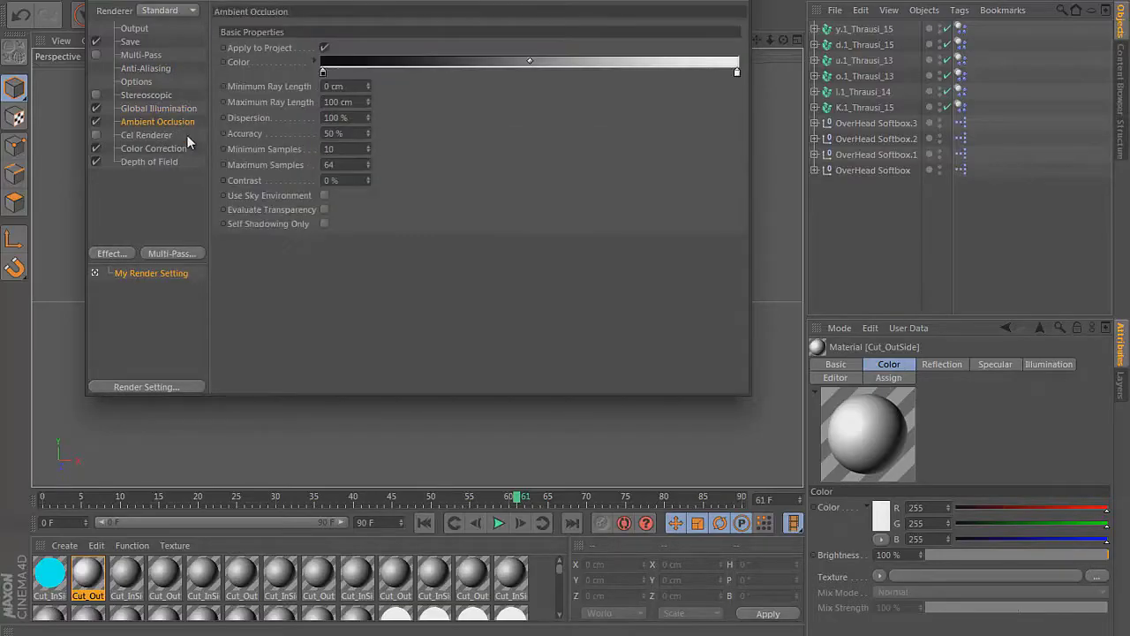
pyautogui.click(187, 149)
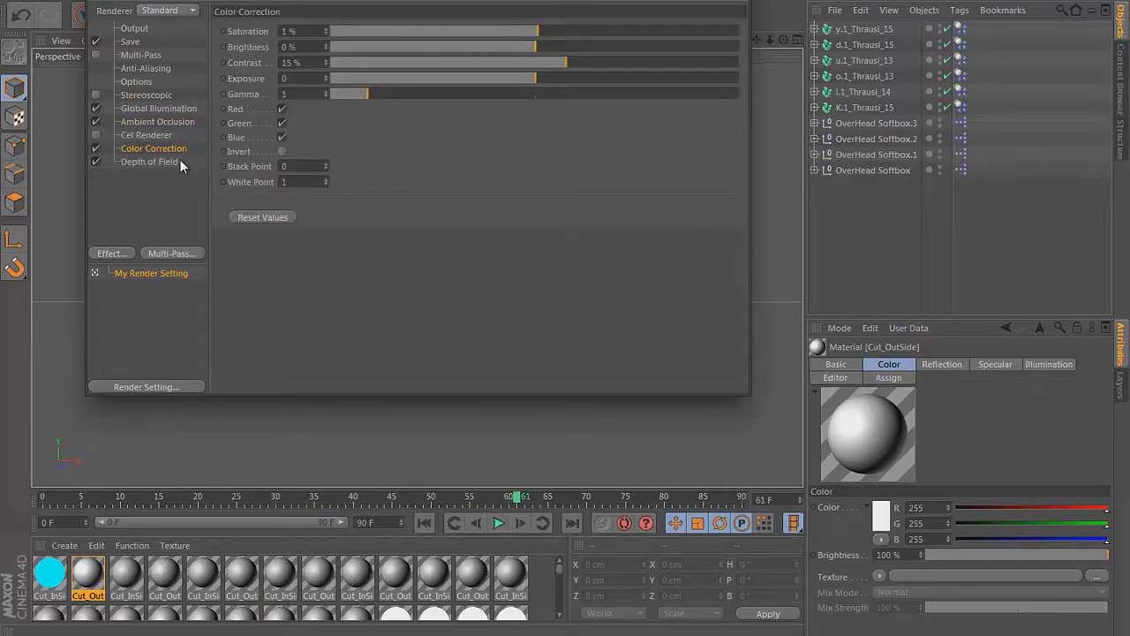
pyautogui.click(176, 162)
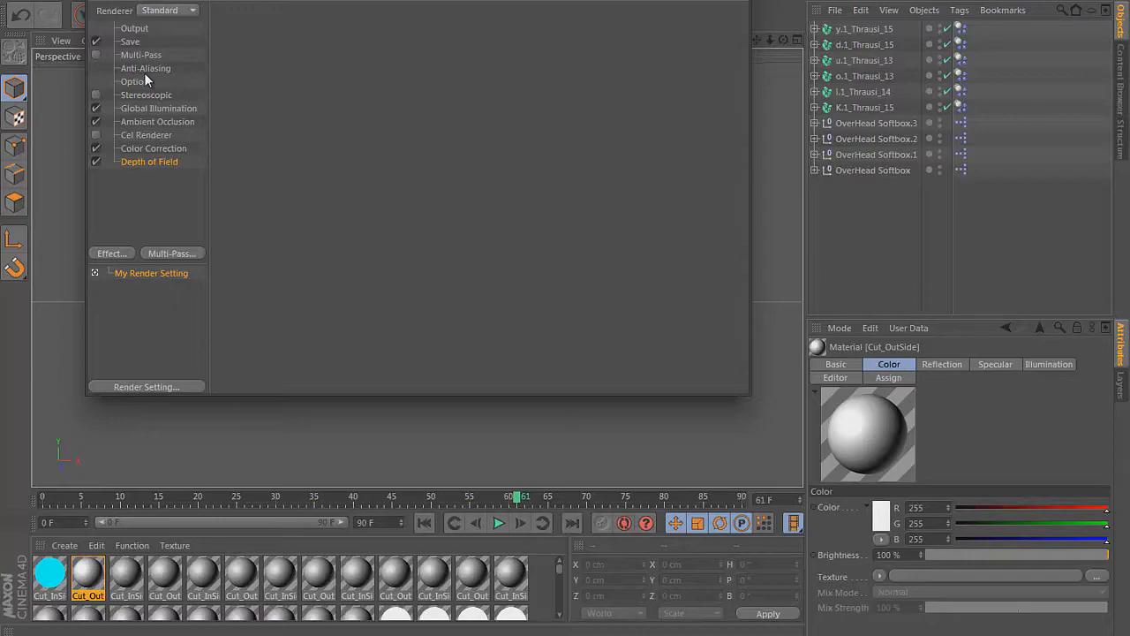
pyautogui.click(181, 110)
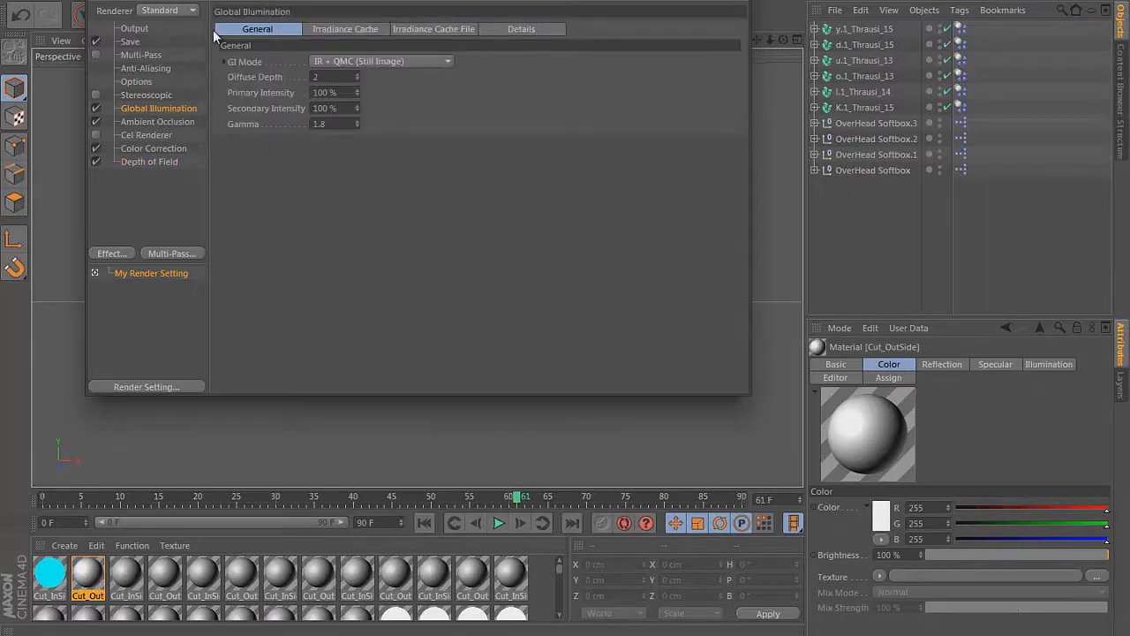
# Close the render settings and reframe the perspective view so the full Kloudy text fits
pyautogui.click(740, 2)
pyautogui.moveTo(756, 40); pyautogui.dragTo(591, 294)
pyautogui.scroll(2, 759, 48)
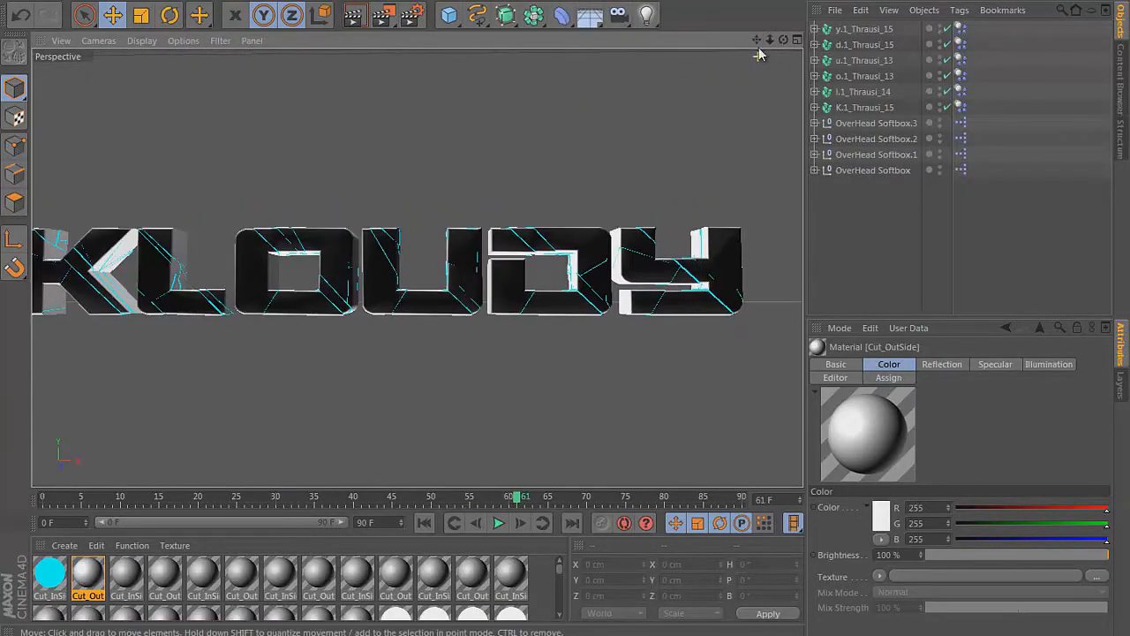
pyautogui.moveTo(758, 39); pyautogui.dragTo(565, 302)
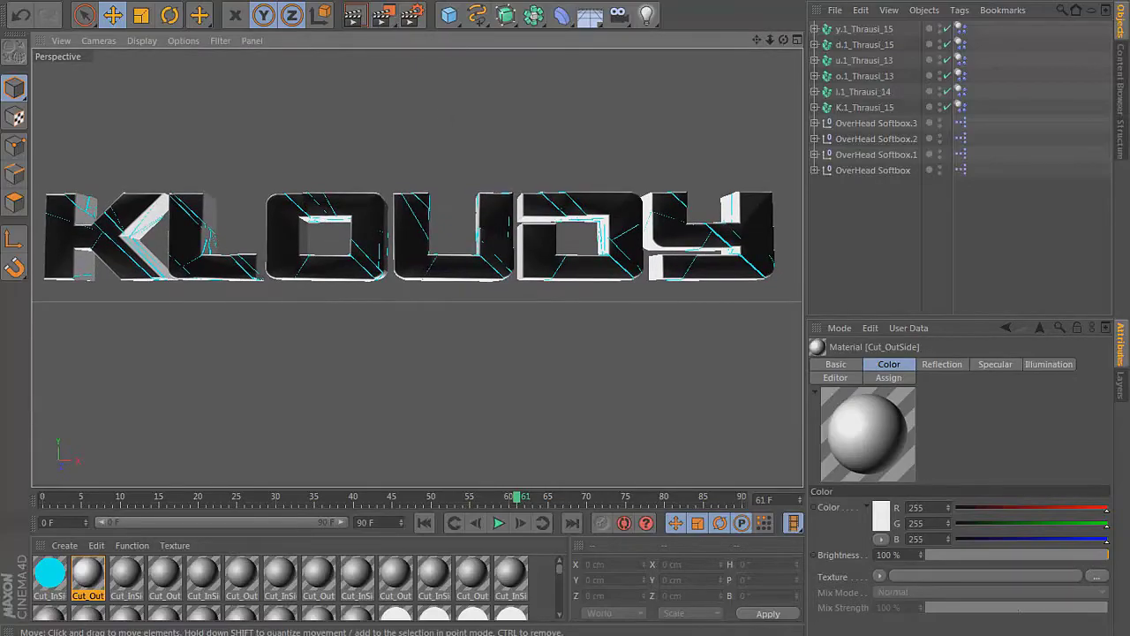
# Switch to Windows Photo Viewer and examine the rendered frame tut0061
pyautogui.click(898, 631)
pyautogui.click(1052, 579)
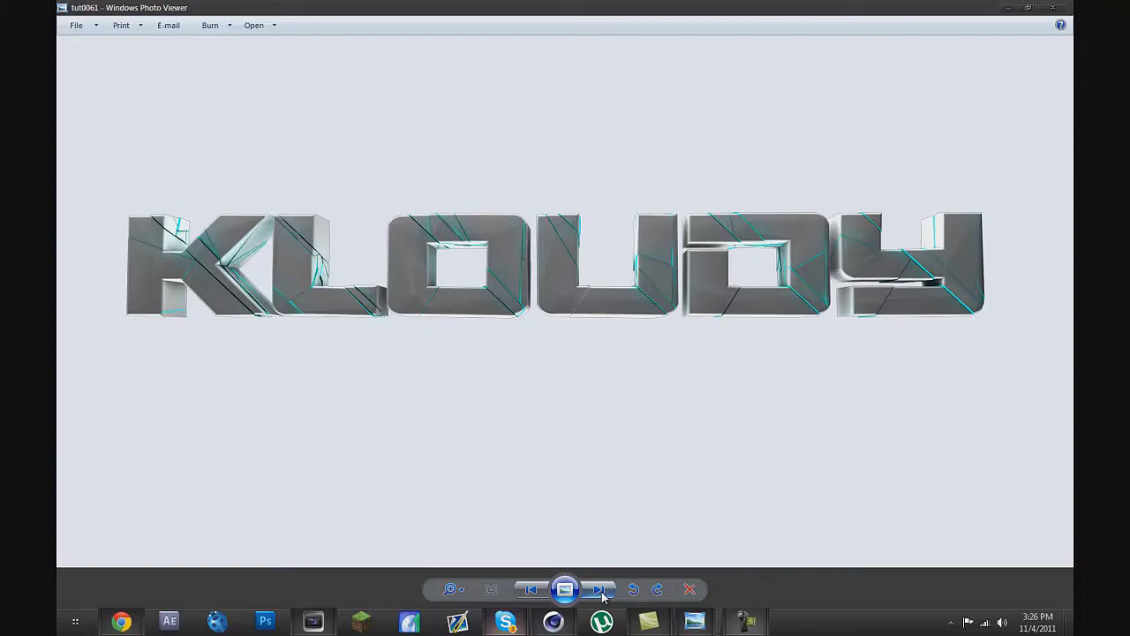
pyautogui.click(600, 592)
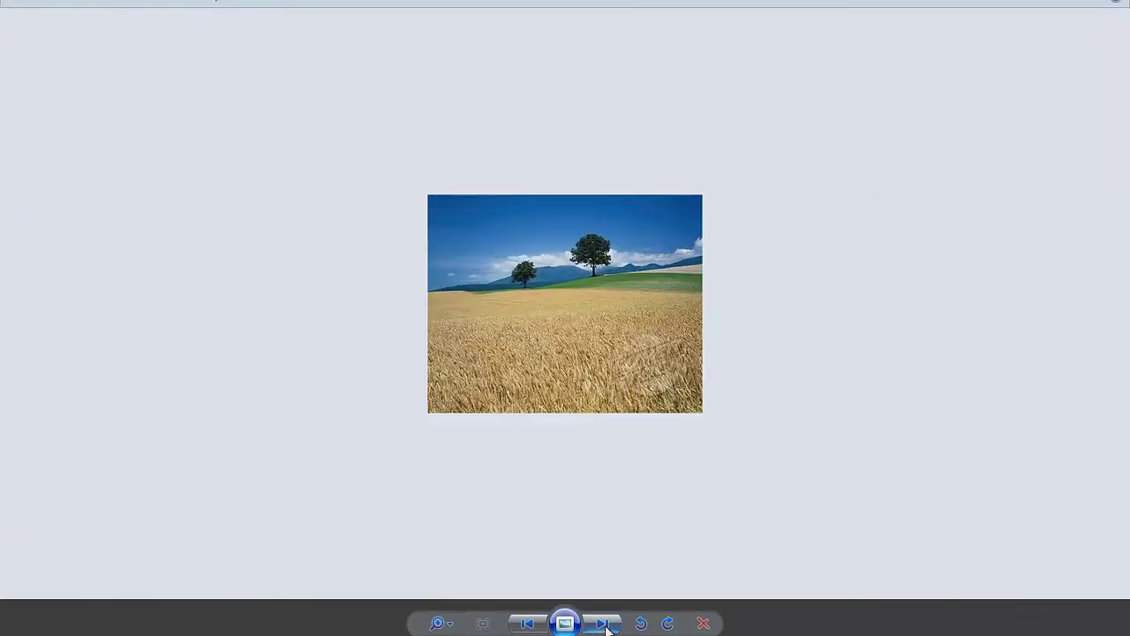
pyautogui.click(528, 623)
# Compare the other rendered frames BetaYourBAD0065, tut0037 and BetaYourBAD0076 with tut0061
pyautogui.moveTo(724, 627)
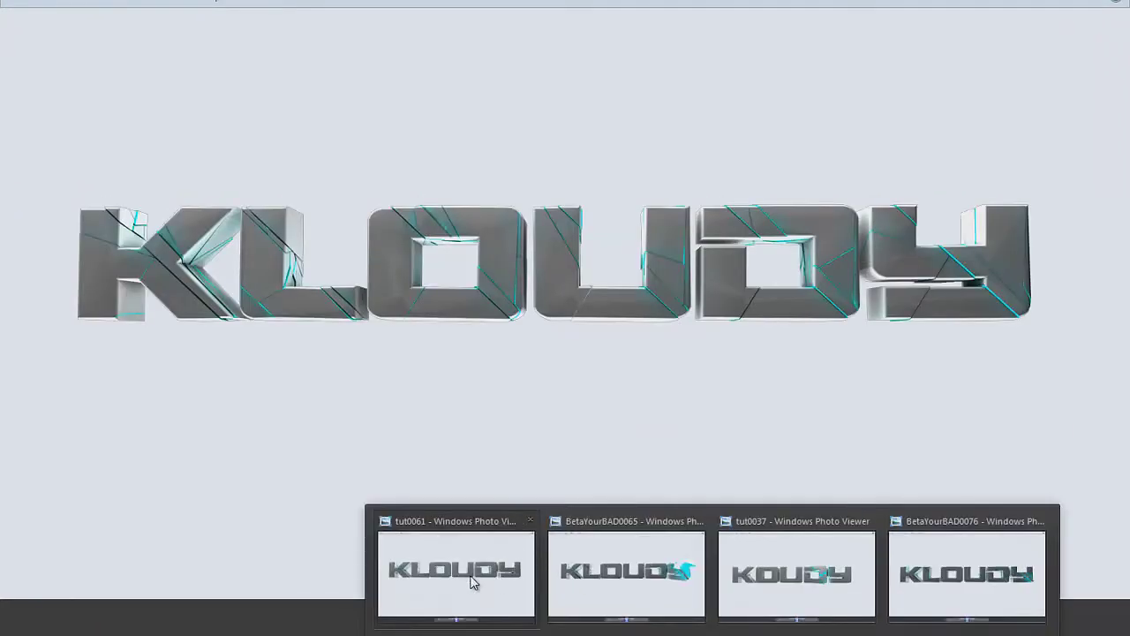
pyautogui.click(499, 583)
pyautogui.click(600, 593)
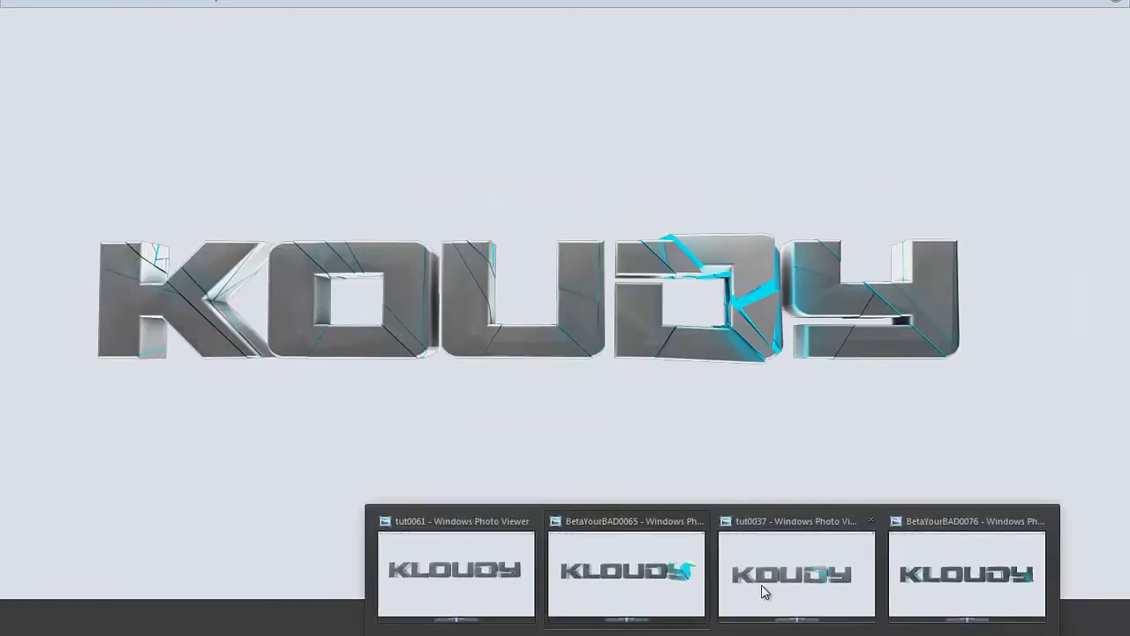
pyautogui.click(762, 589)
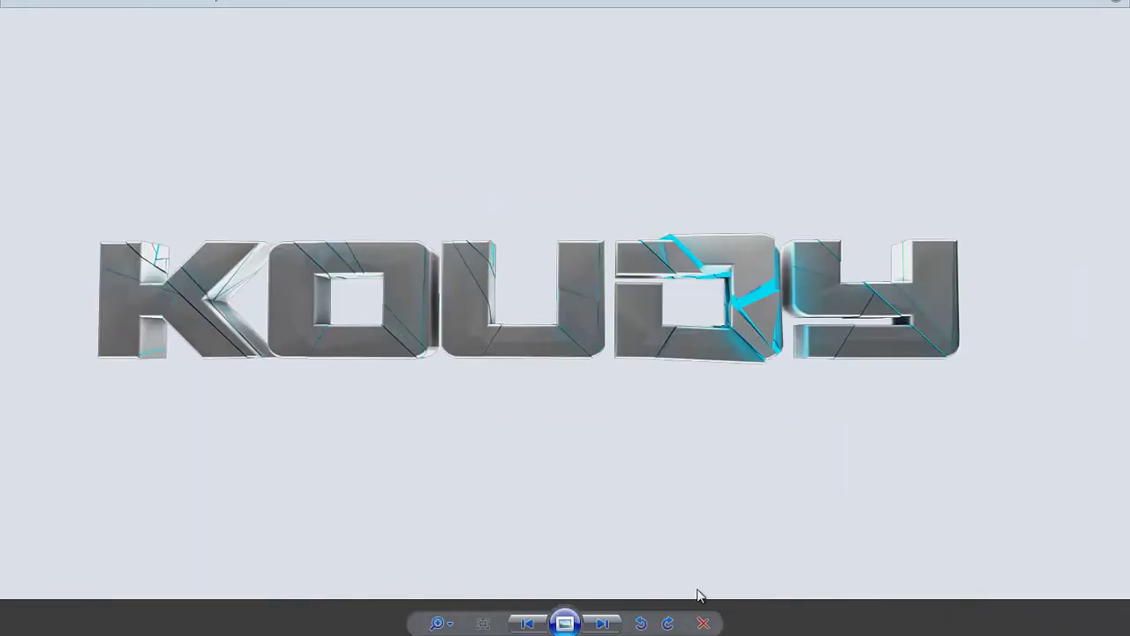
pyautogui.moveTo(706, 629)
pyautogui.click(930, 572)
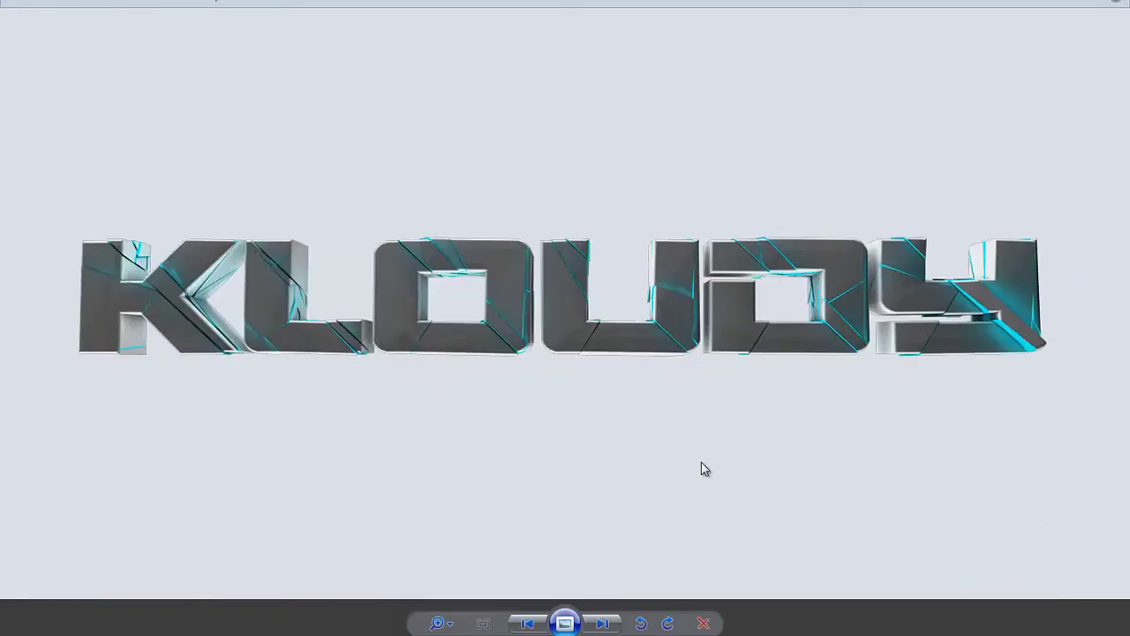
pyautogui.moveTo(764, 632)
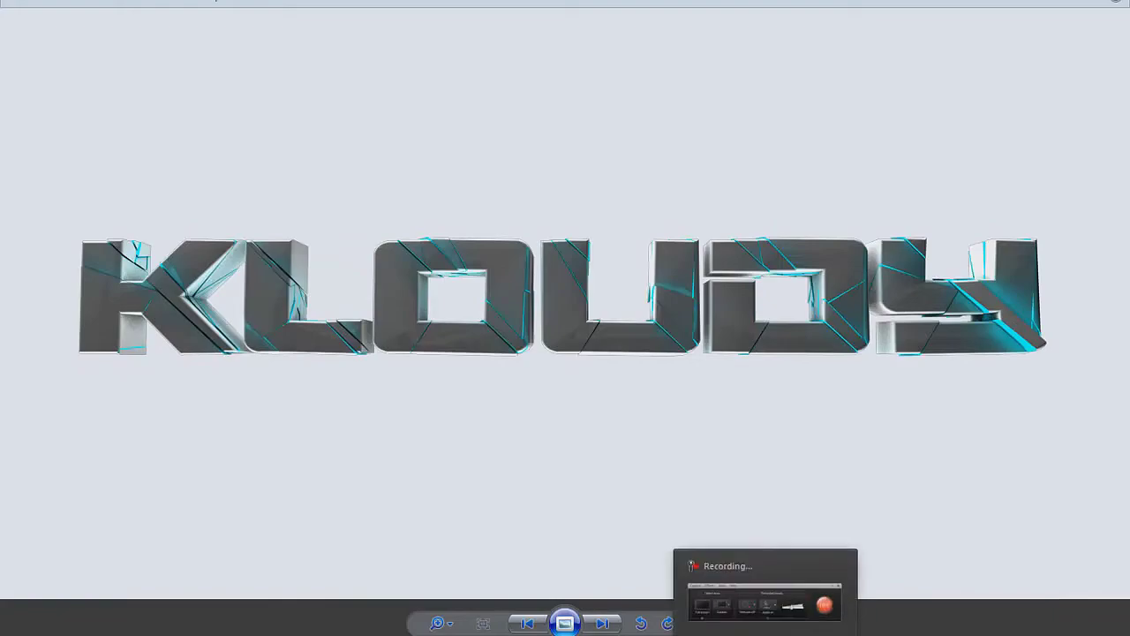